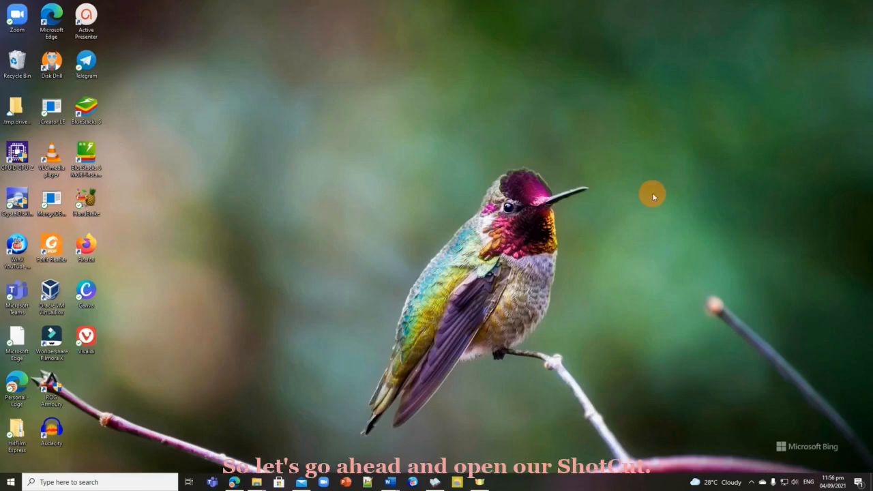
# Search the computer for "shot" and launch Shotcut.
pyautogui.click(121, 482)
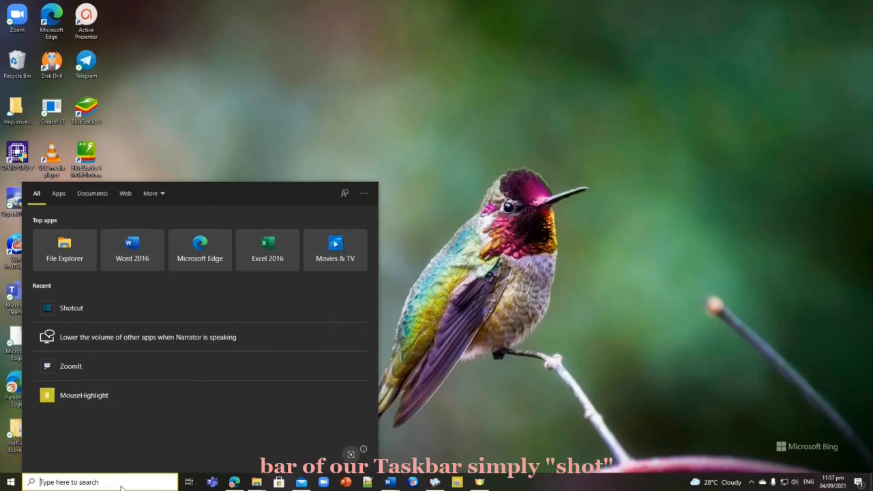
pyautogui.write('shot')
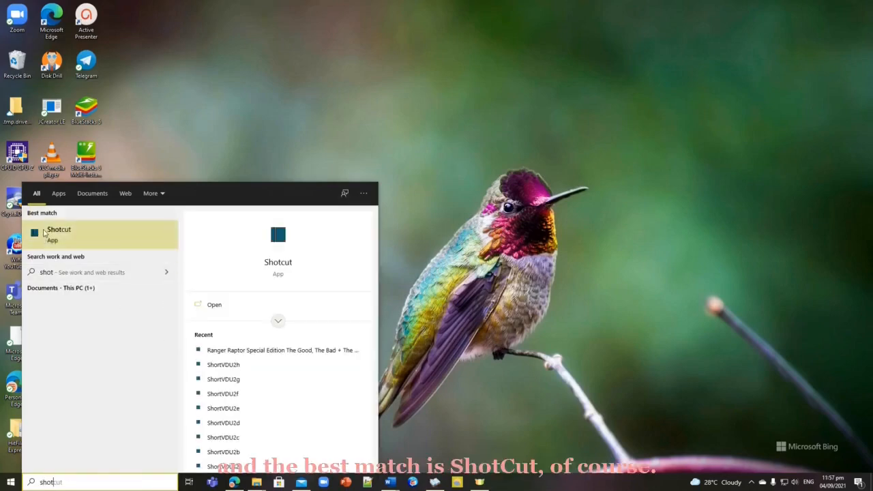
pyautogui.click(282, 264)
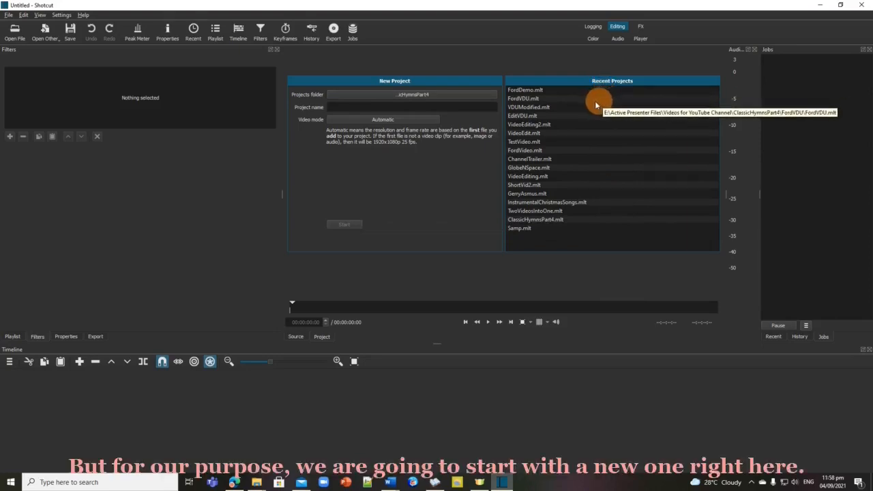
# Create a new project named FordTrucks with the Automatic video mode, with the playlist shown.
pyautogui.click(359, 107)
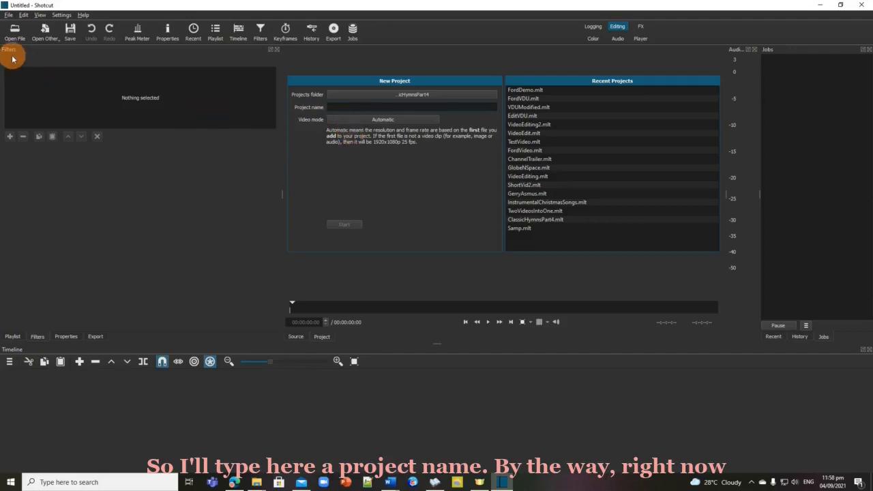
pyautogui.click(12, 336)
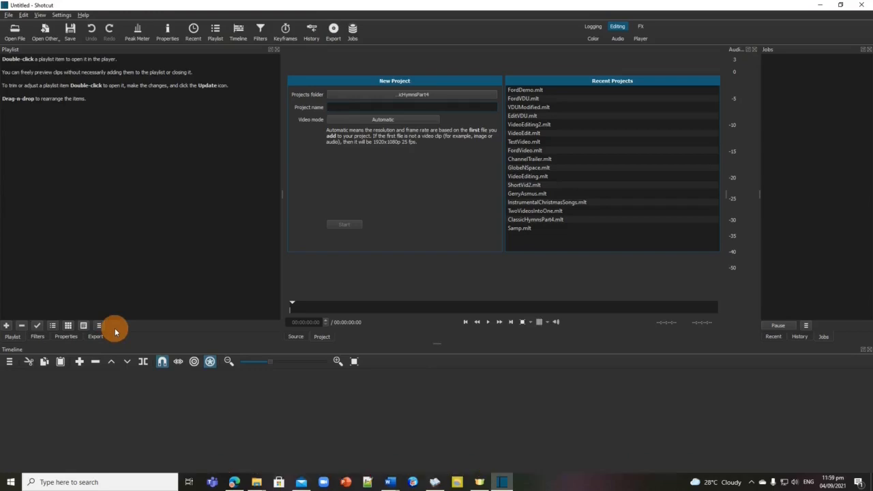
pyautogui.write('Ford')
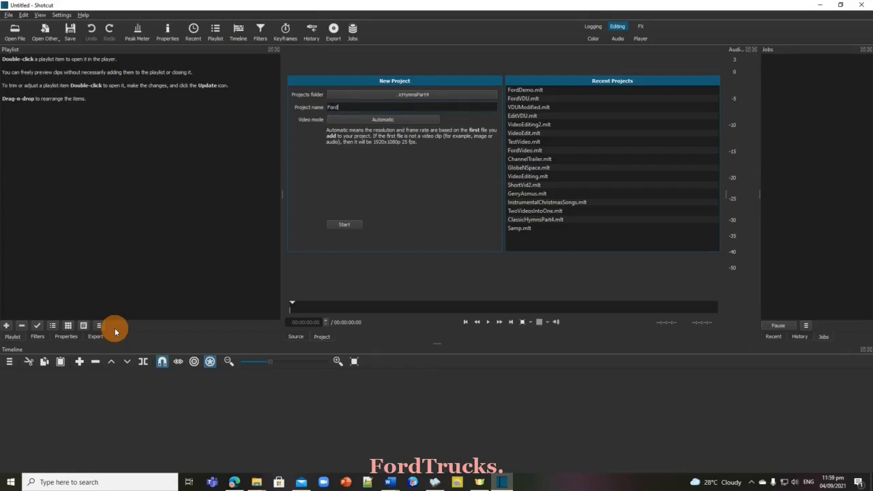
pyautogui.write('Trucks')
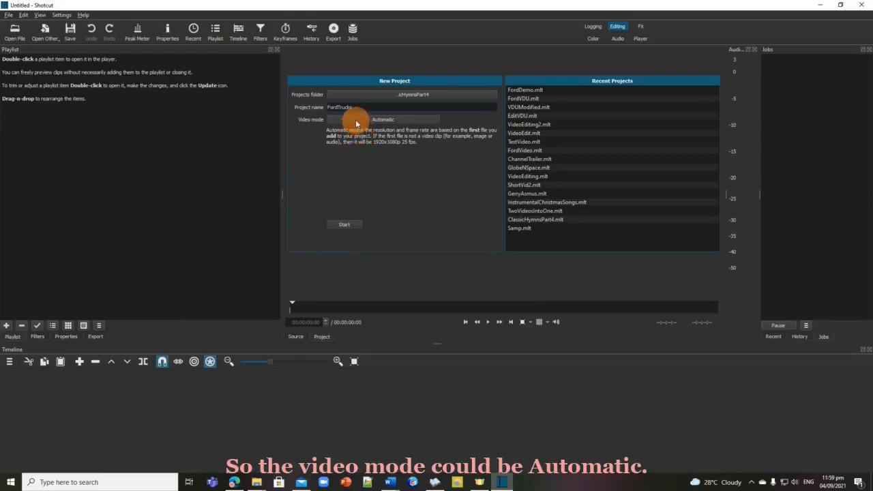
pyautogui.click(383, 120)
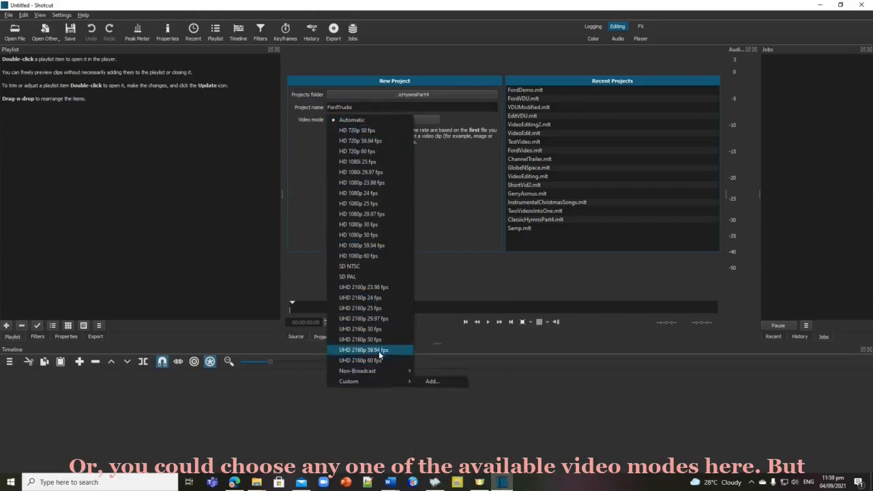
pyautogui.click(444, 189)
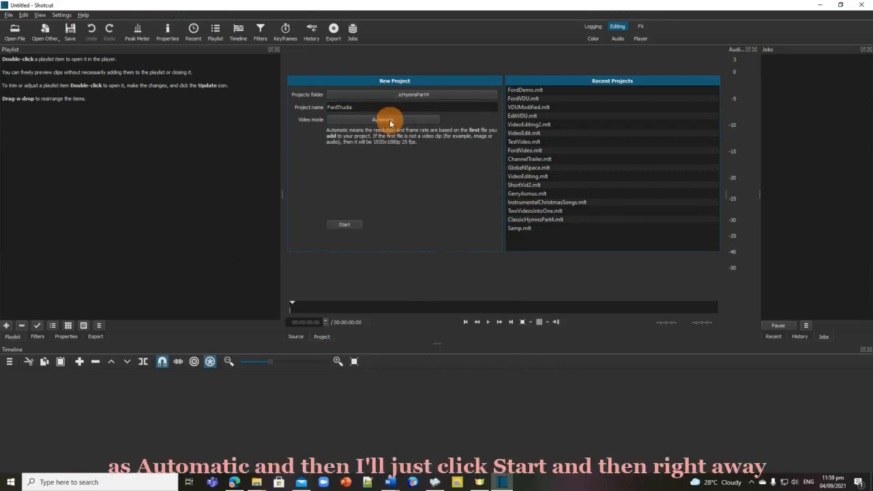
pyautogui.click(340, 226)
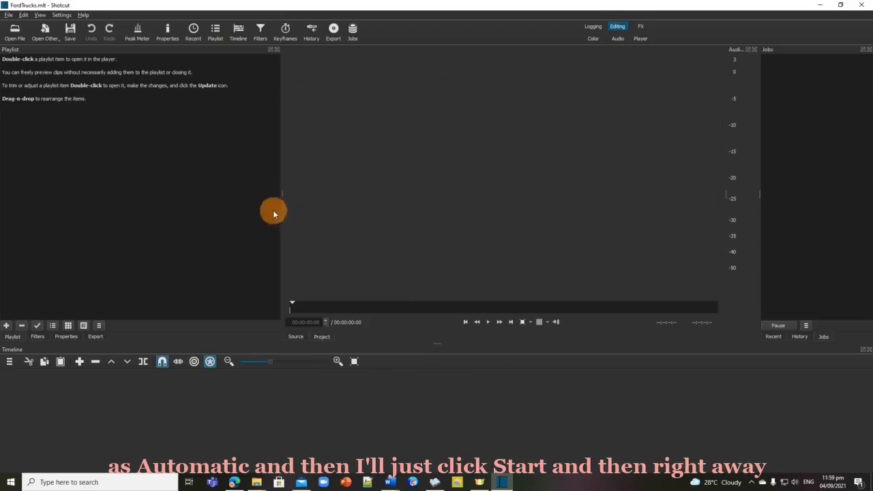
# Open the Ford F150 RAPTOR Trail Control Demonstration video from Downloads, pause its playback and add it to the playlist.
pyautogui.click(15, 33)
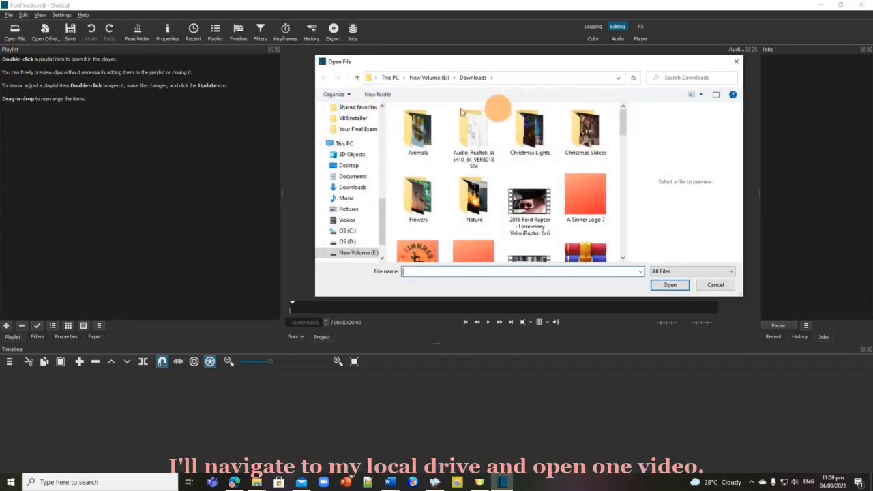
pyautogui.moveTo(623, 120); pyautogui.dragTo(488, 198)
pyautogui.click(462, 198)
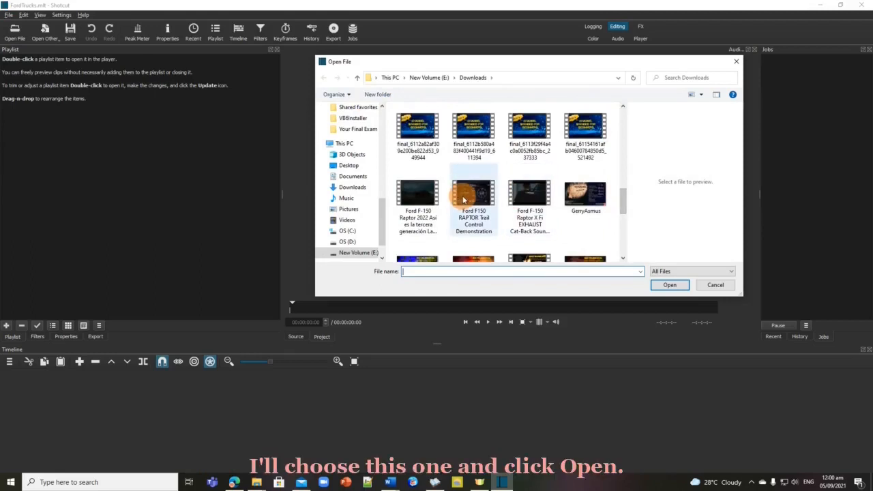
pyautogui.click(660, 285)
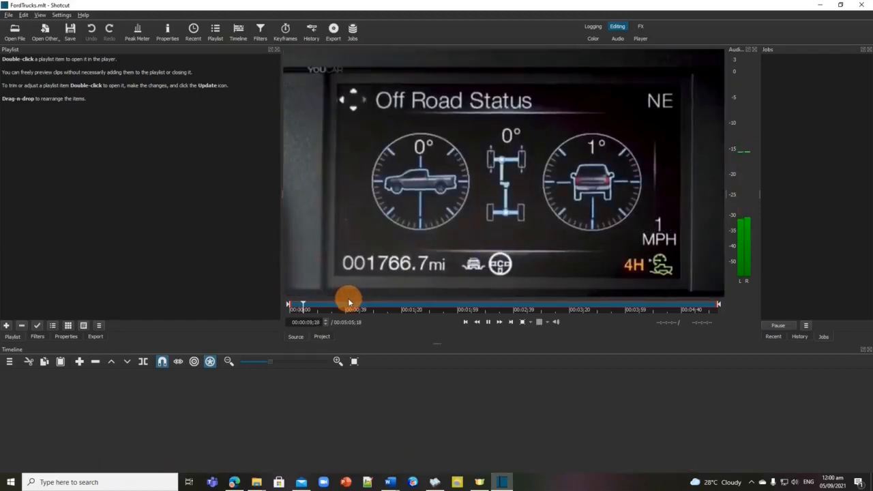
pyautogui.press('space')
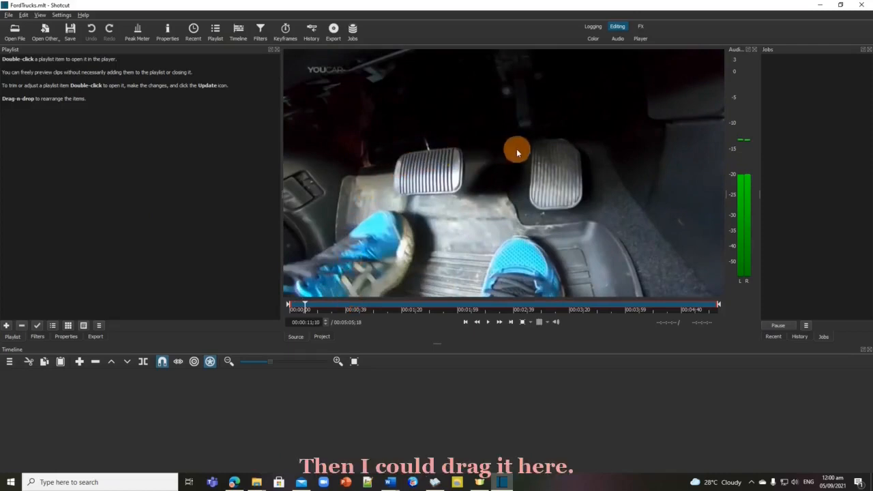
pyautogui.moveTo(525, 143); pyautogui.dragTo(37, 97)
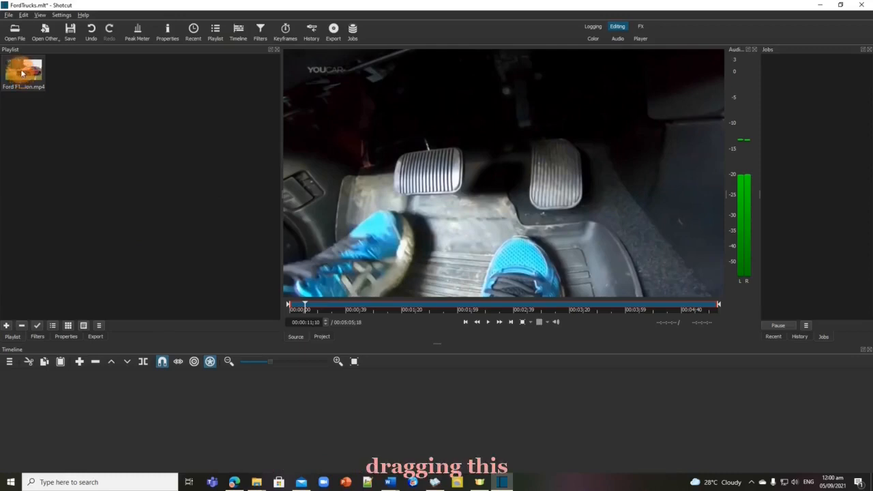
pyautogui.moveTo(20, 71); pyautogui.dragTo(140, 406)
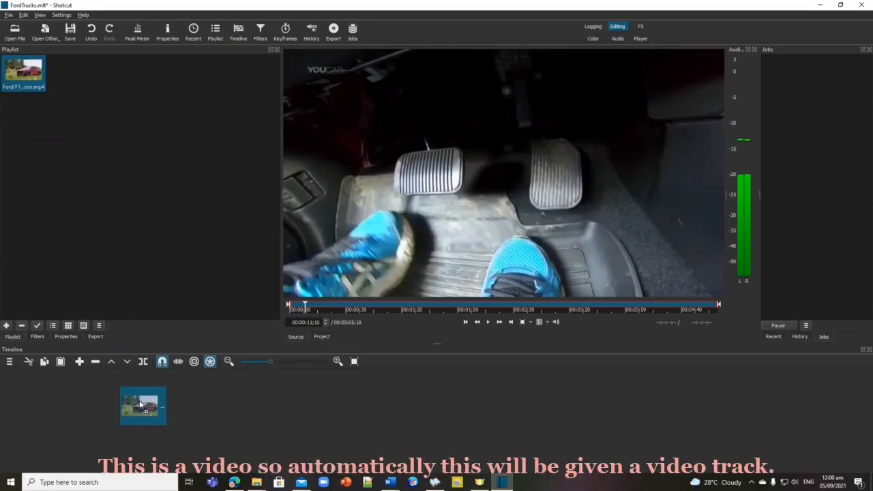
pyautogui.moveTo(139, 405); pyautogui.dragTo(98, 105)
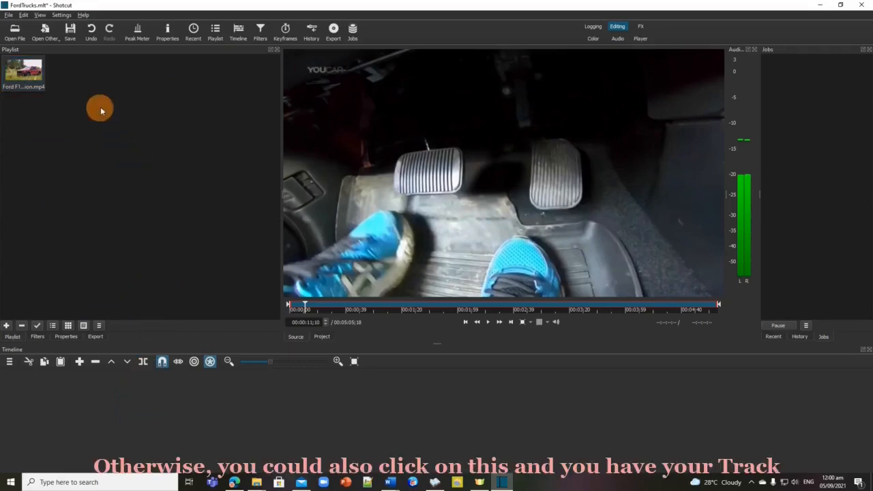
pyautogui.click(52, 287)
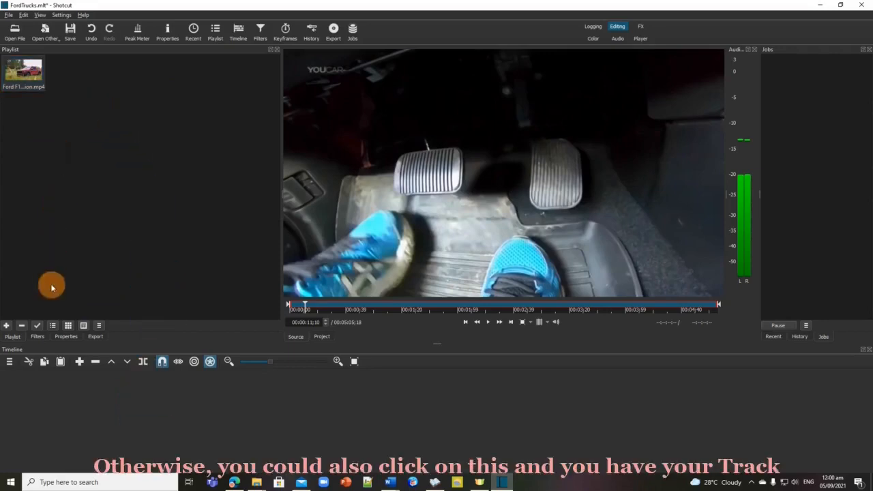
# Add an empty video track to the timeline and place the Ford F150 playlist clip on it.
pyautogui.click(10, 362)
pyautogui.moveTo(47, 367)
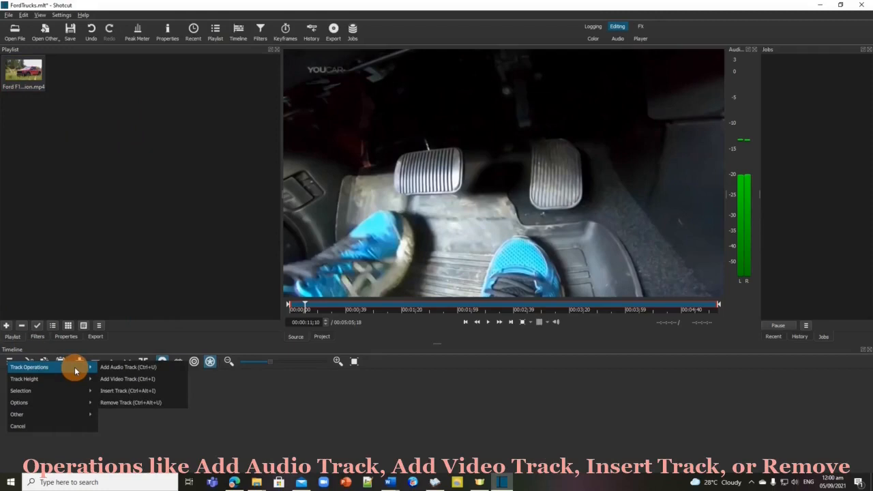
pyautogui.moveTo(27, 380)
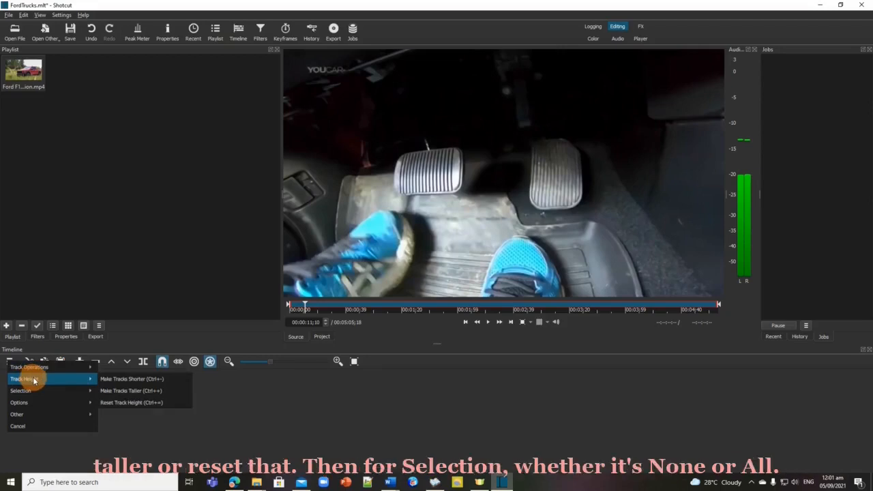
pyautogui.moveTo(33, 394)
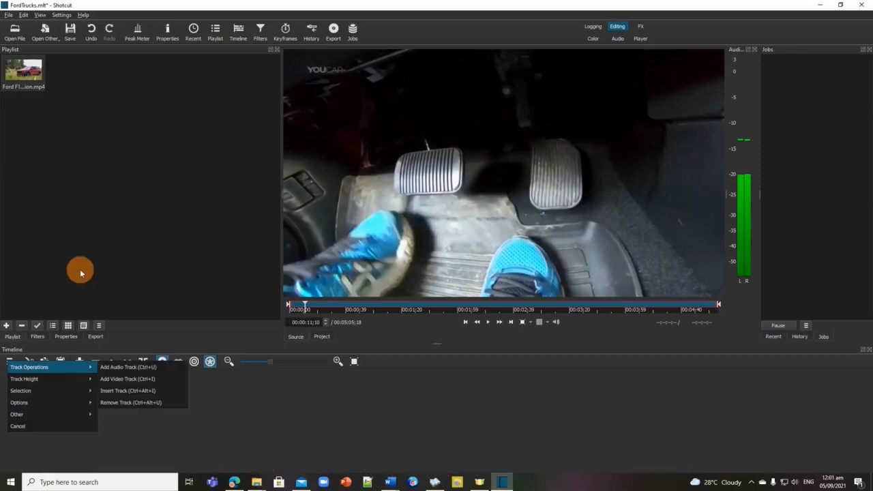
pyautogui.click(116, 383)
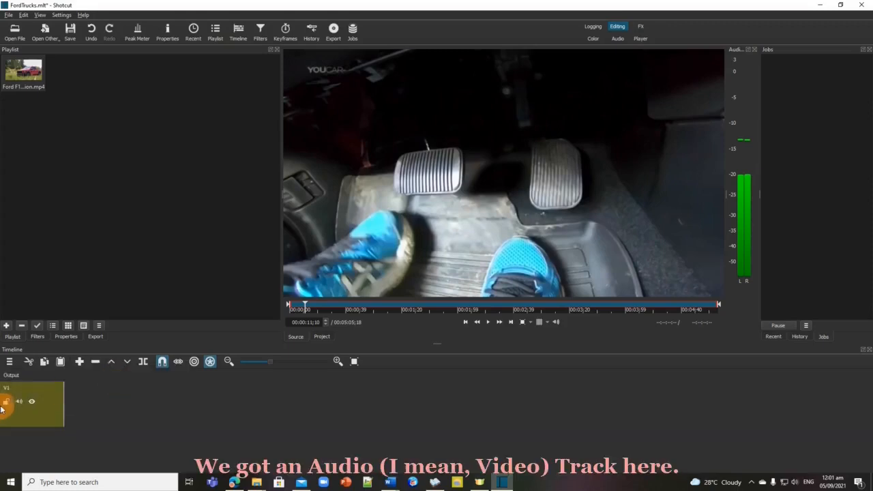
pyautogui.moveTo(22, 71); pyautogui.dragTo(146, 419)
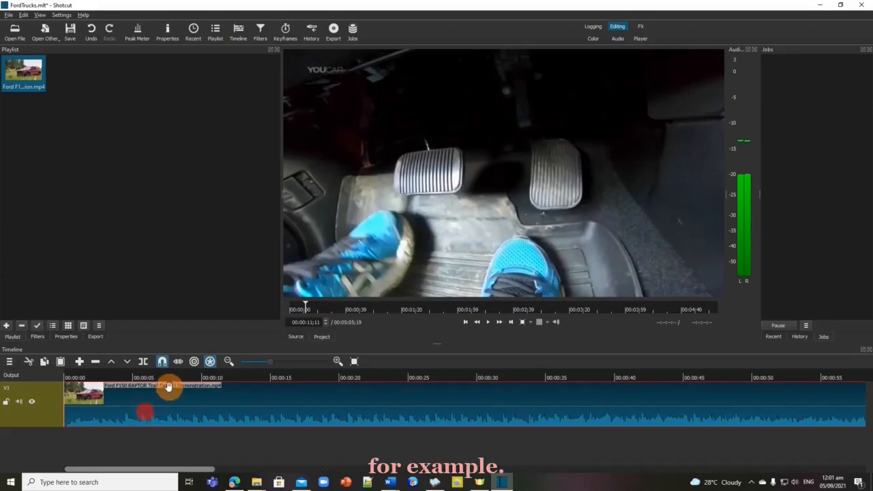
# Delete the Ford F150 clip from the timeline and remove its video track V1.
pyautogui.press('Delete')
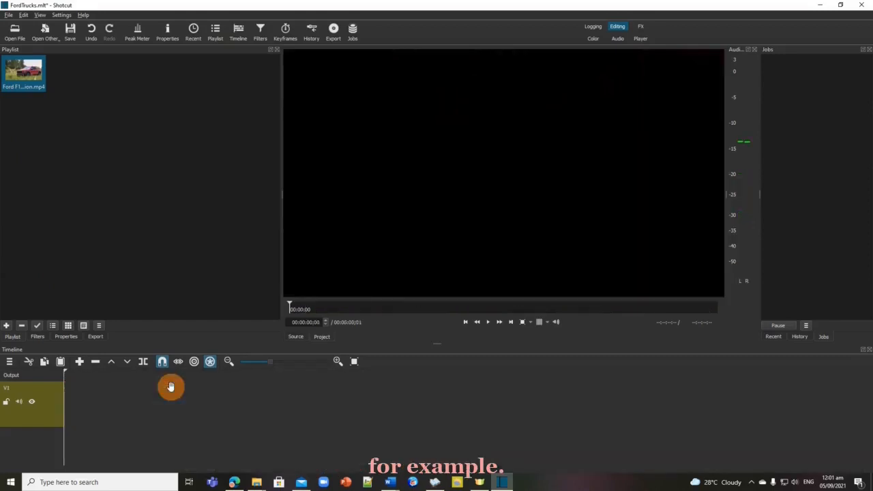
pyautogui.rightClick(28, 414)
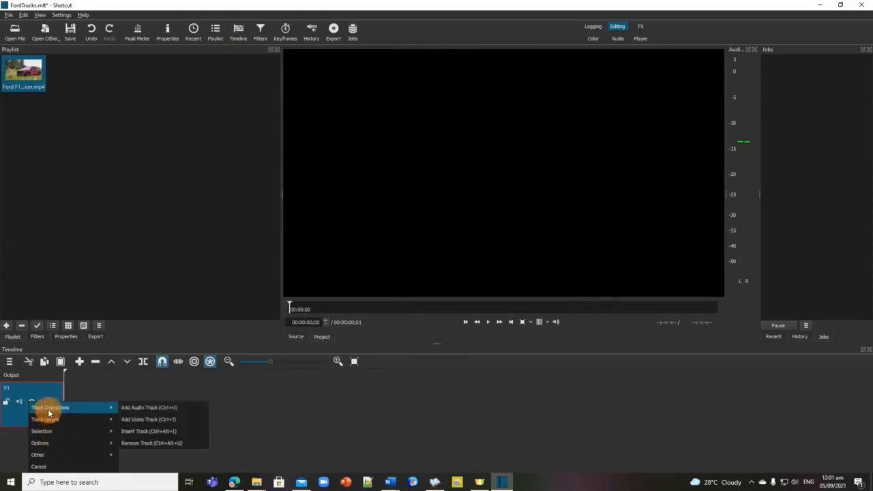
pyautogui.moveTo(76, 420)
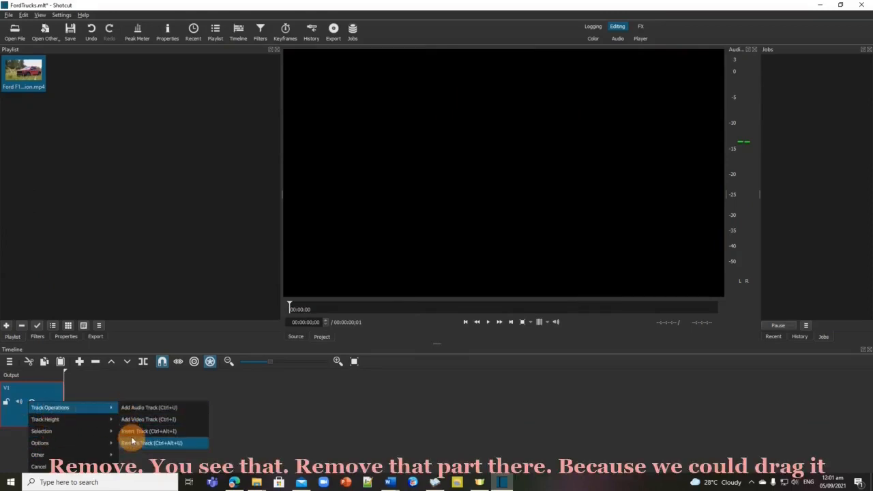
pyautogui.click(133, 444)
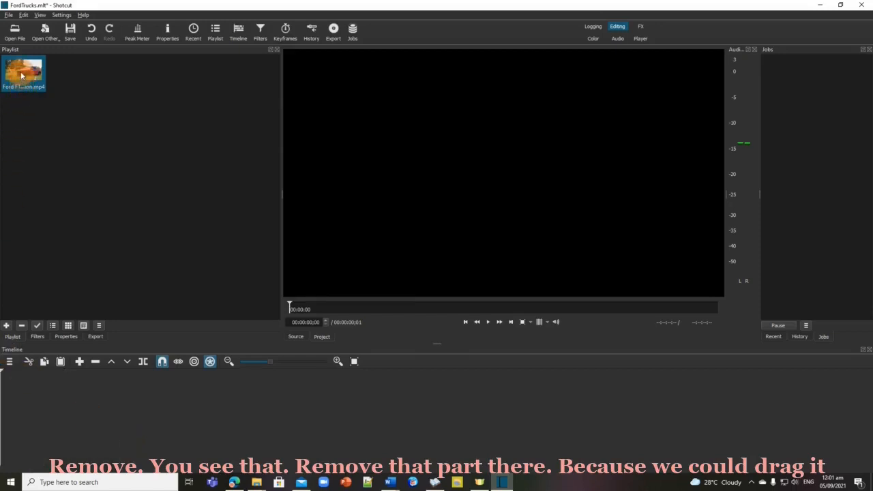
# Place the Ford F150 playlist clip at the start of the empty timeline.
pyautogui.moveTo(23, 74); pyautogui.dragTo(114, 398)
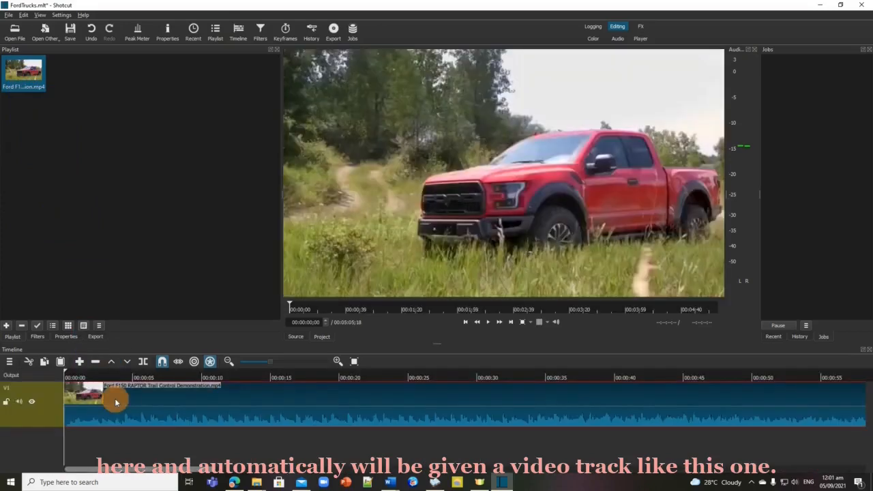
# Switch hiding, muting and locking of video track V1 on and back off, one after another.
pyautogui.click(30, 403)
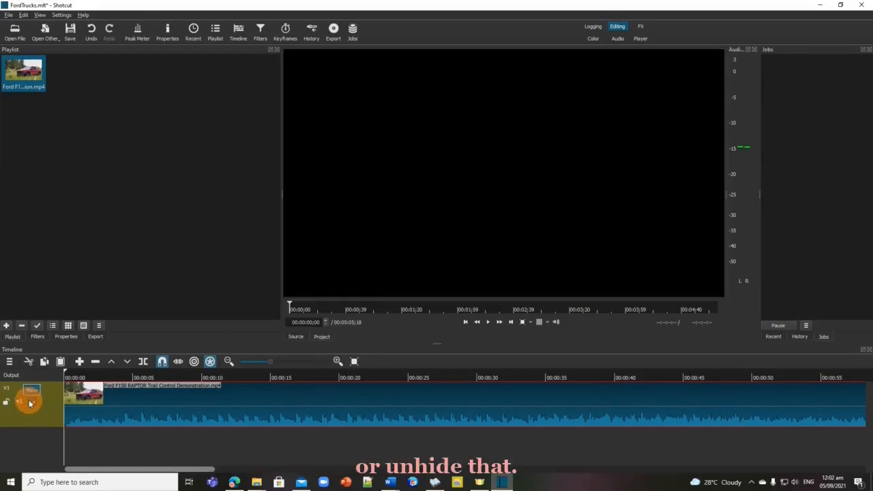
pyautogui.click(30, 403)
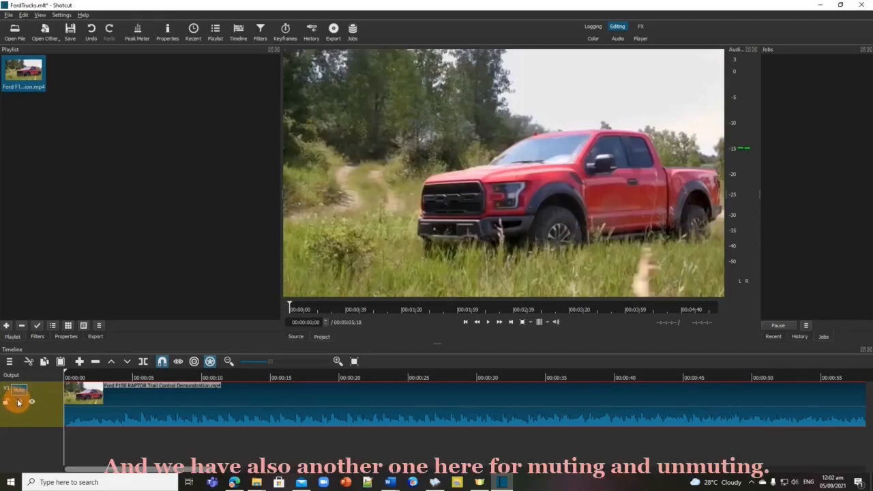
pyautogui.click(18, 403)
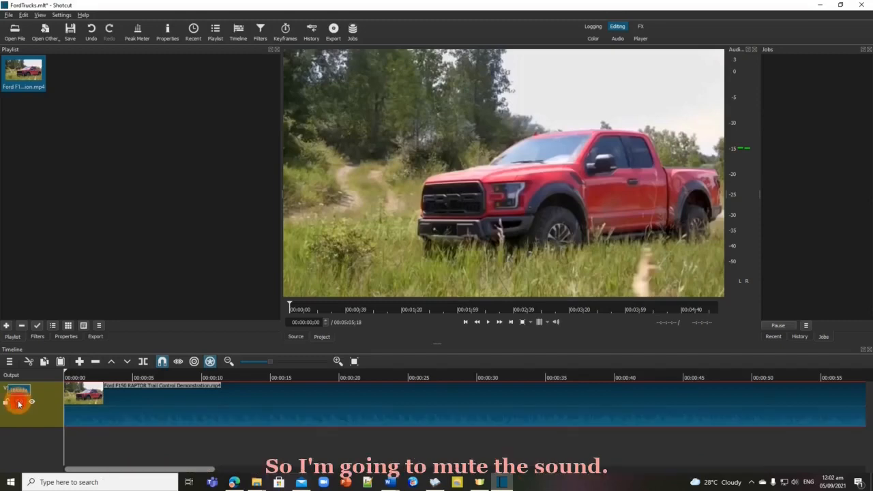
pyautogui.click(18, 404)
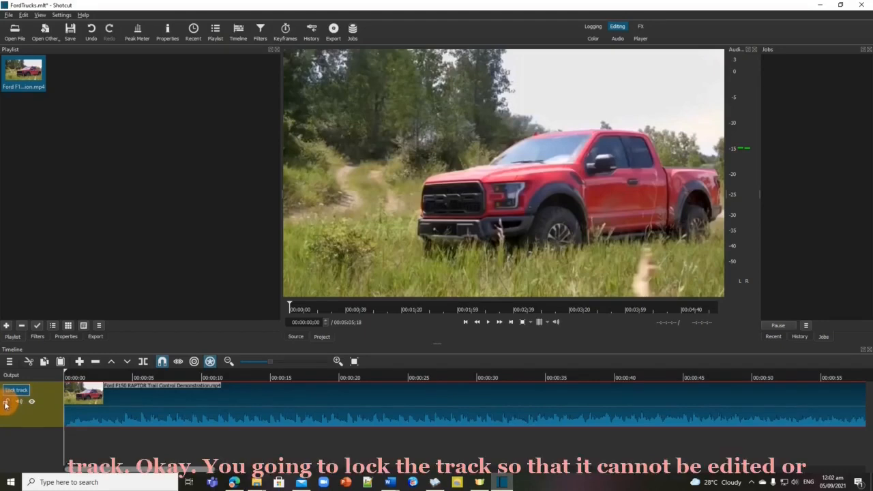
pyautogui.click(6, 405)
pyautogui.click(6, 404)
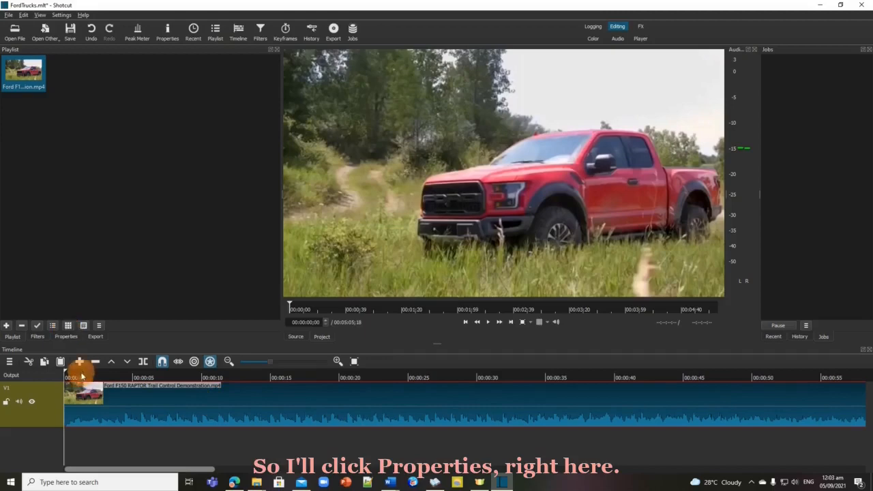
# Set the playback speed of the Ford F150 clip on the timeline to 2x in its properties.
pyautogui.click(65, 336)
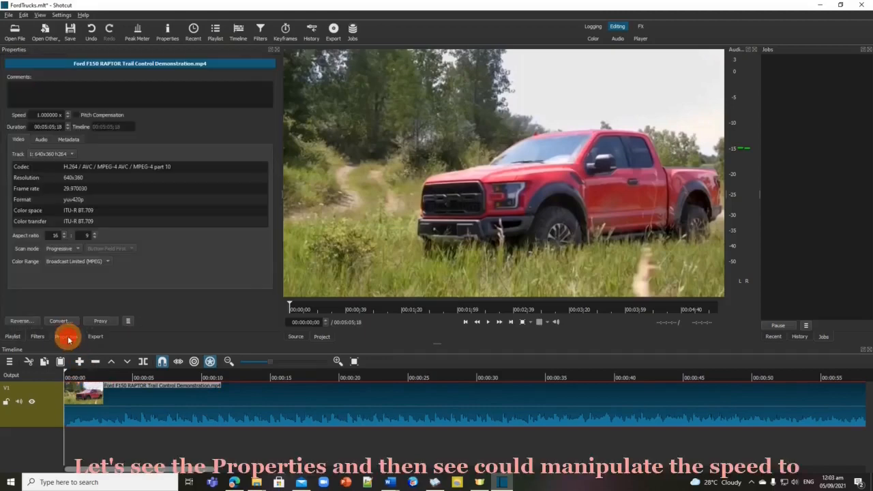
pyautogui.click(67, 114)
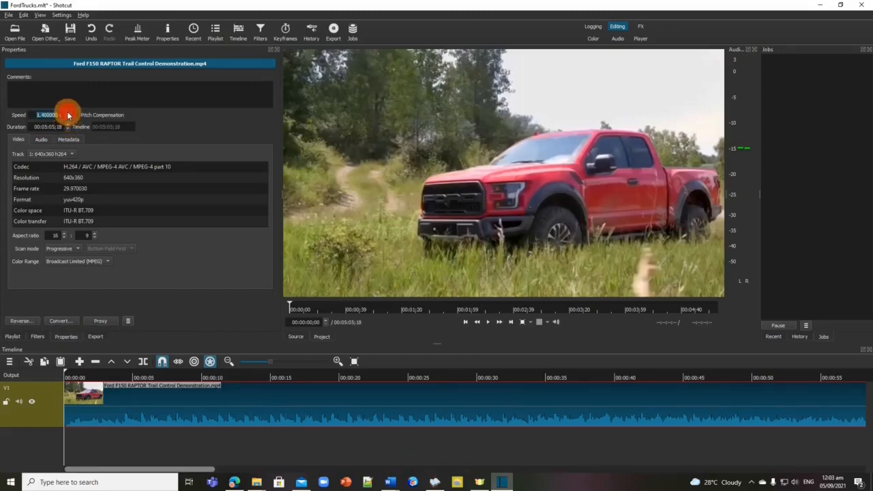
pyautogui.click(68, 114)
pyautogui.click(68, 113)
pyautogui.click(67, 114)
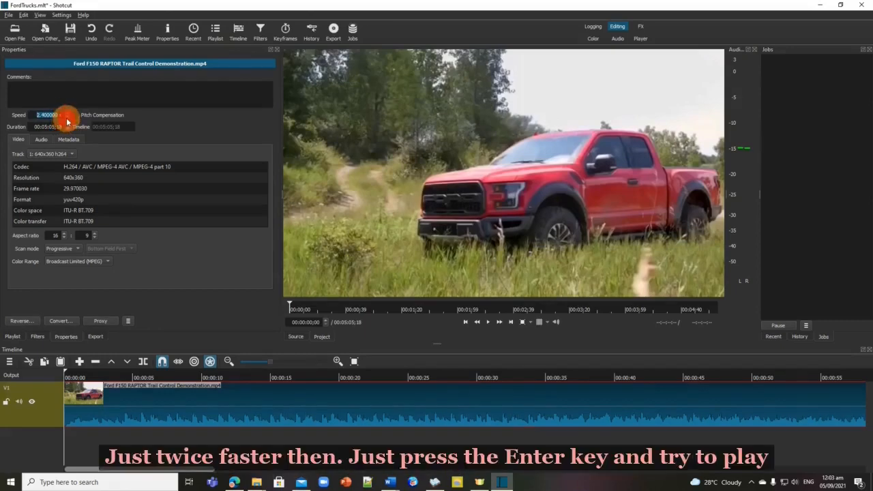
pyautogui.click(67, 117)
pyautogui.click(68, 118)
pyautogui.click(68, 117)
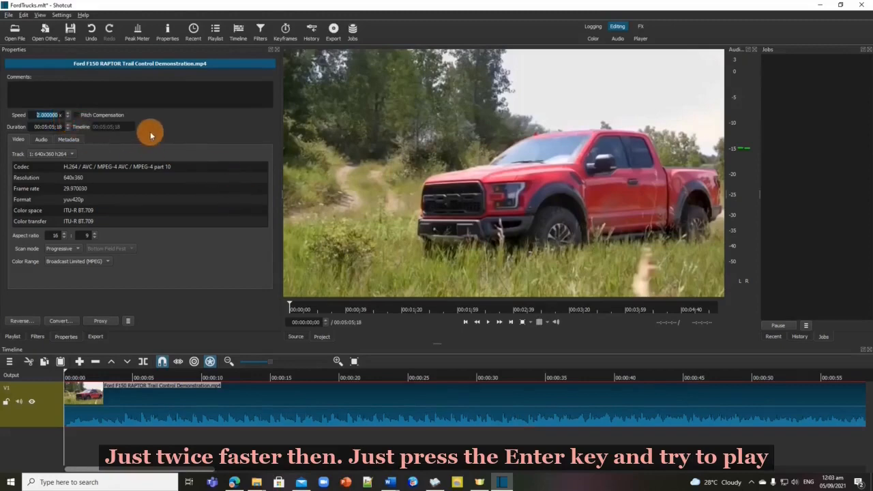
pyautogui.press('Return')
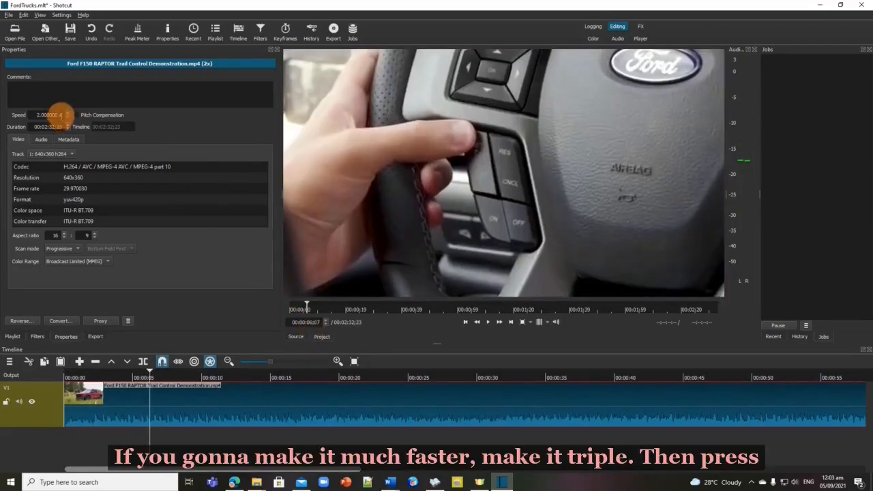
# Raise the timeline clip's speed to 3x and play a few seconds of it to preview the faster motion.
pyautogui.click(67, 114)
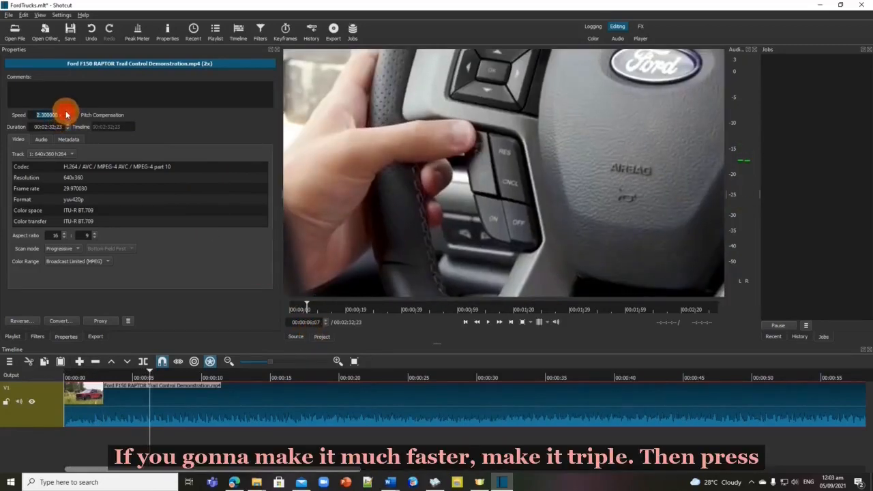
pyautogui.click(66, 114)
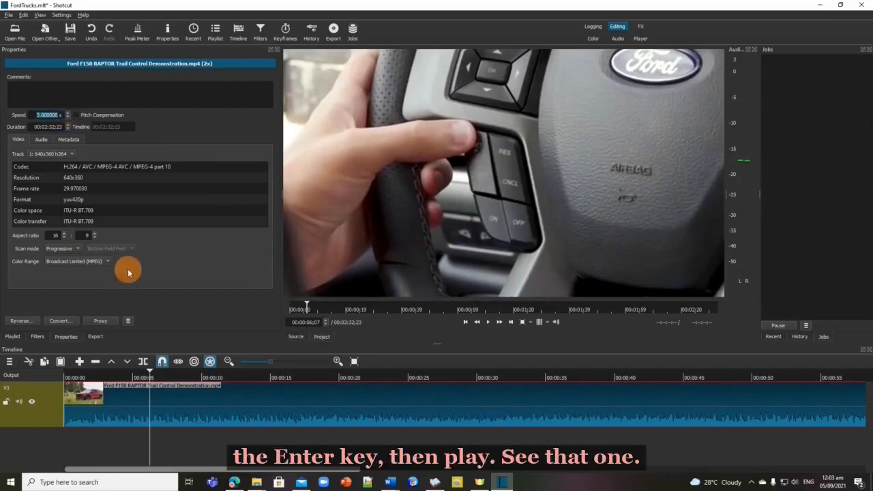
pyautogui.press('Return')
pyautogui.press('space')
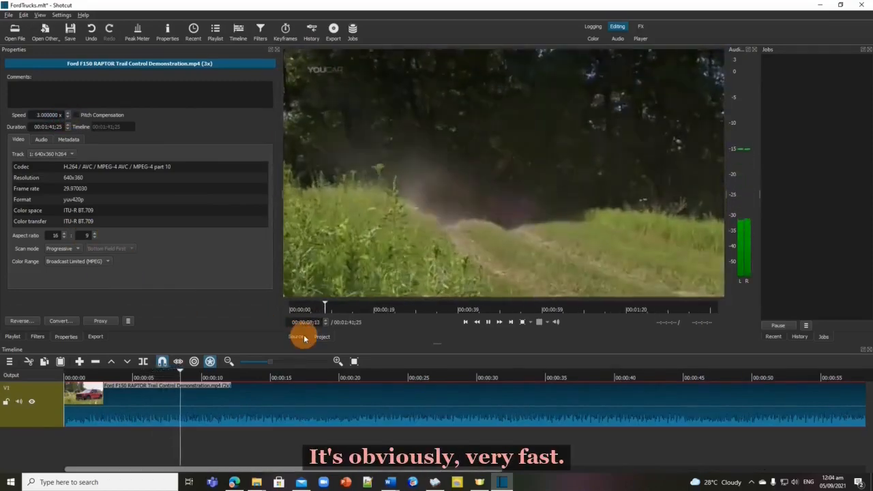
pyautogui.press('space')
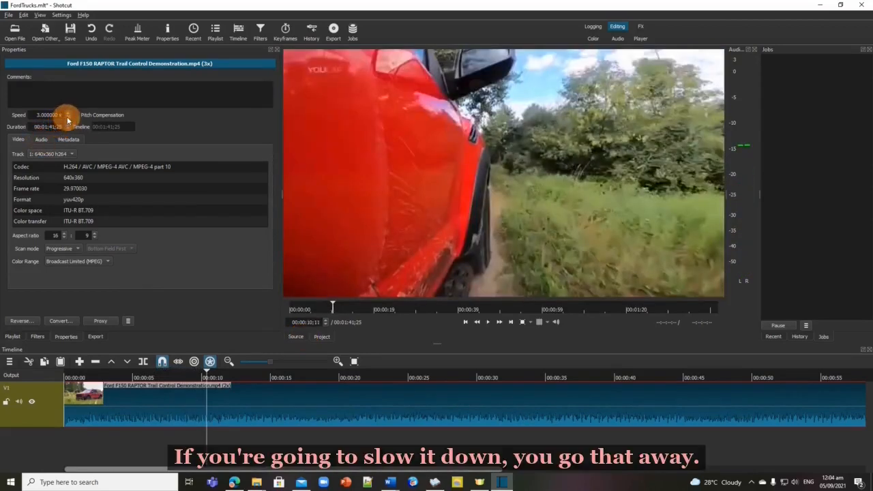
# Slow the timeline clip down to a speed of 0.5025x and stop its playback after a short preview.
pyautogui.click(68, 118)
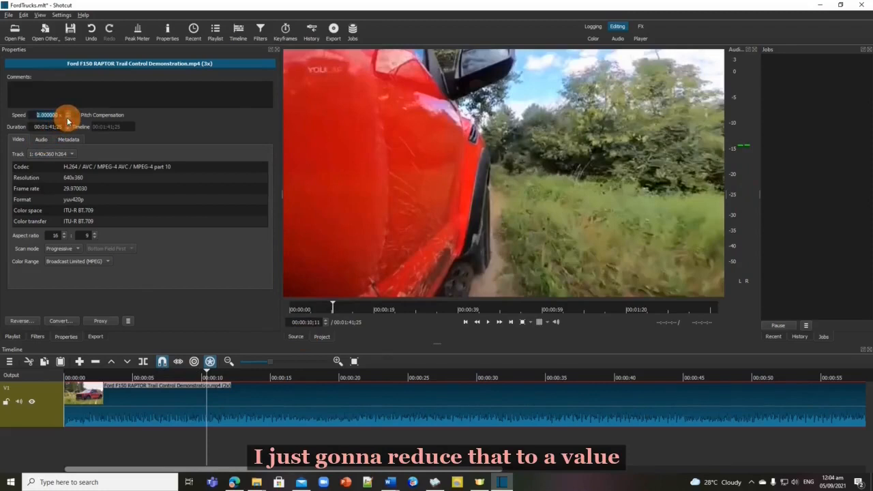
pyautogui.click(67, 119)
pyautogui.click(67, 118)
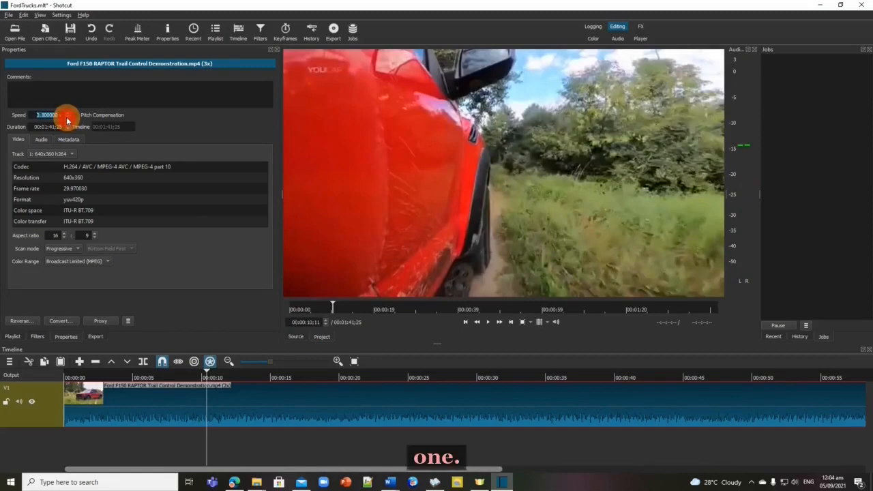
pyautogui.click(67, 119)
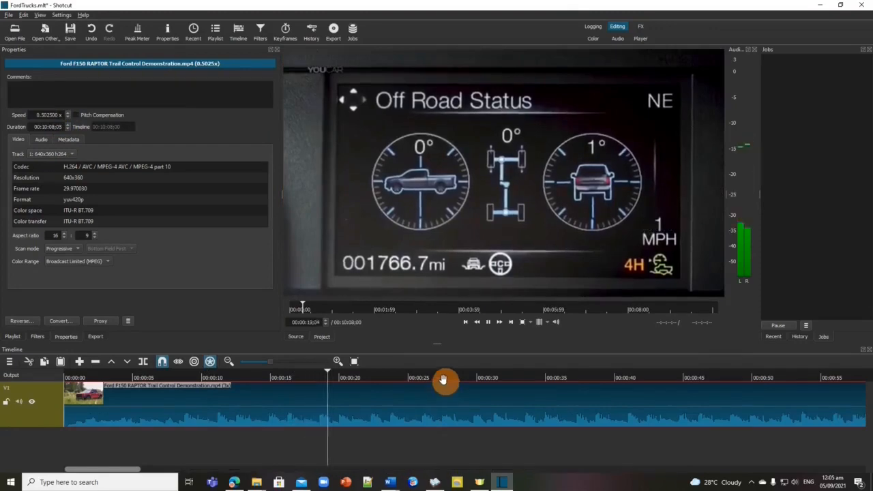
pyautogui.press('space')
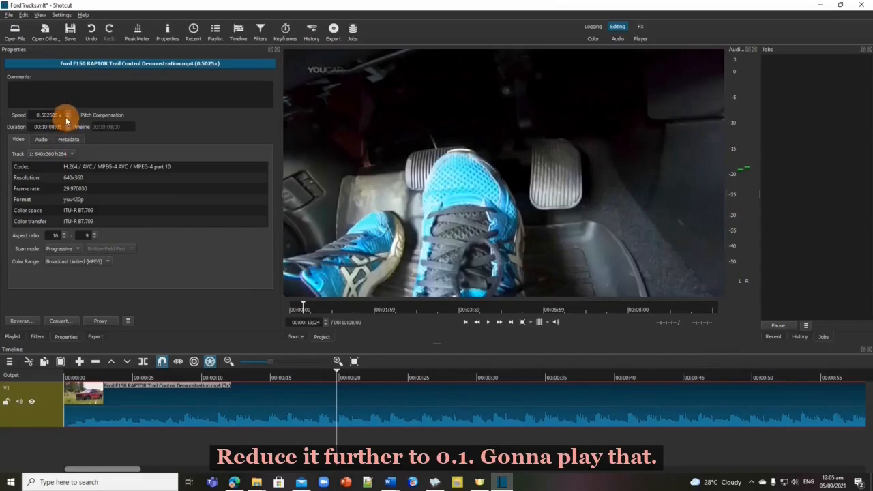
# Set the timeline clip's speed to 0.1x and play it to preview the slow motion.
pyautogui.moveTo(62, 116); pyautogui.dragTo(21, 230)
pyautogui.write('000')
pyautogui.press('space')
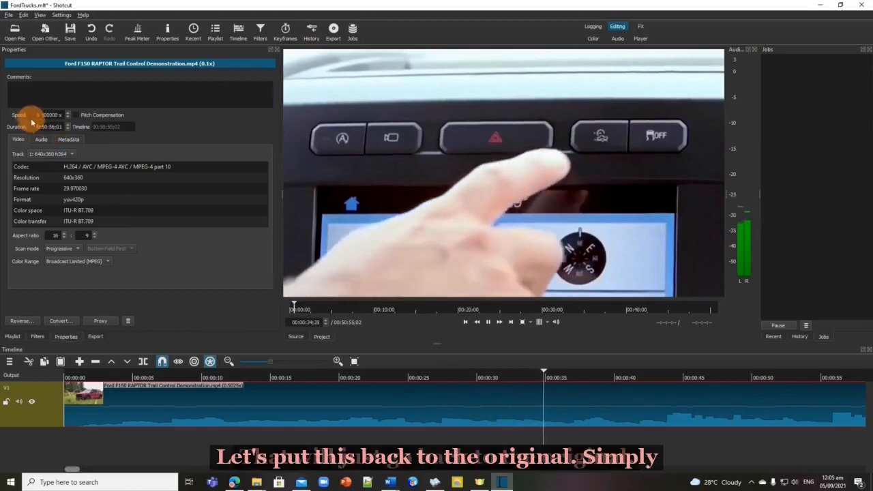
# Reset the timeline clip's speed to 1x and try to change its duration to 15:15:00.
pyautogui.write('1')
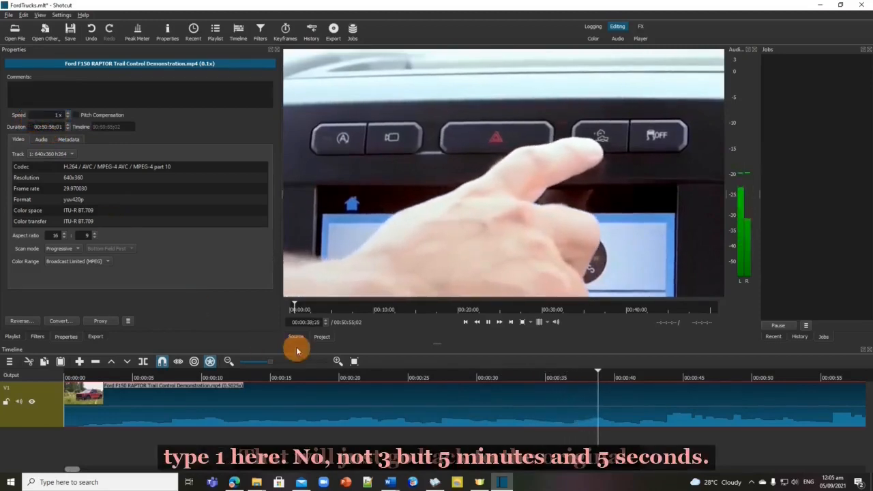
pyautogui.press('Return')
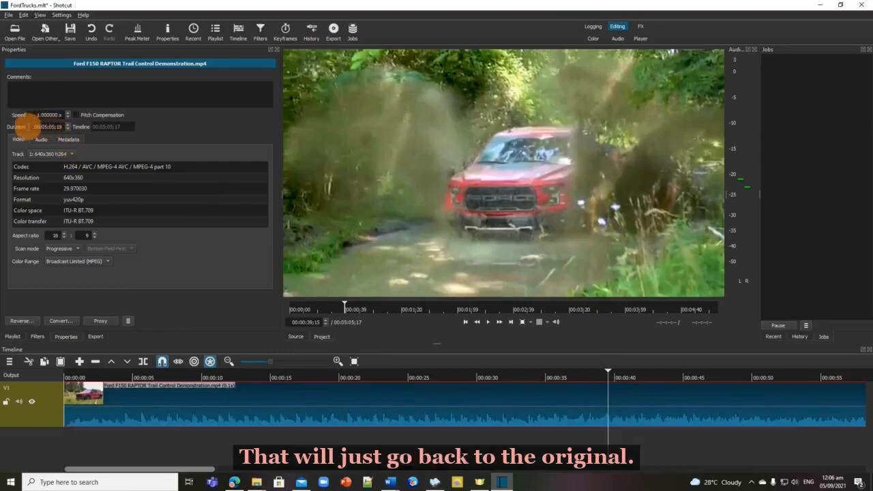
pyautogui.doubleClick(42, 127)
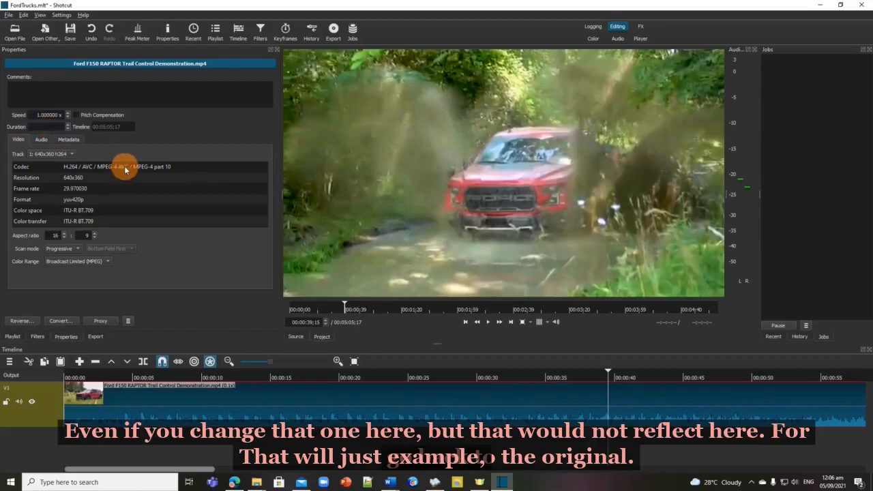
pyautogui.write('15:')
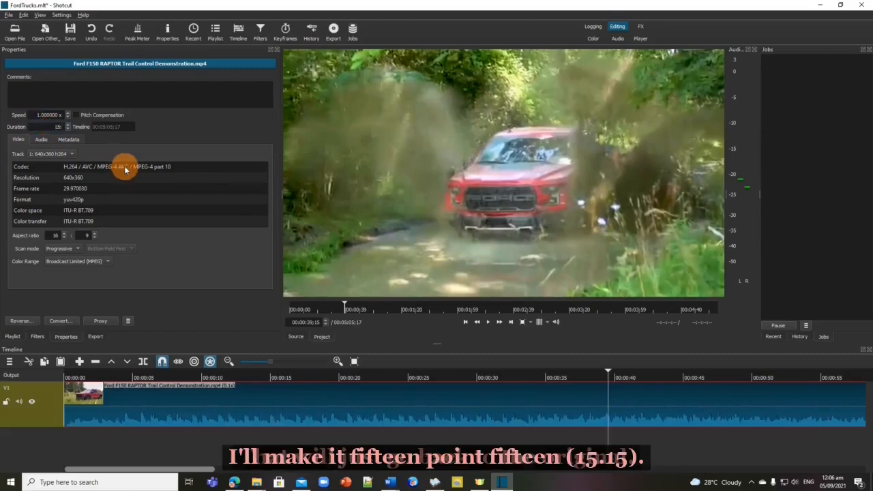
pyautogui.write('15:00')
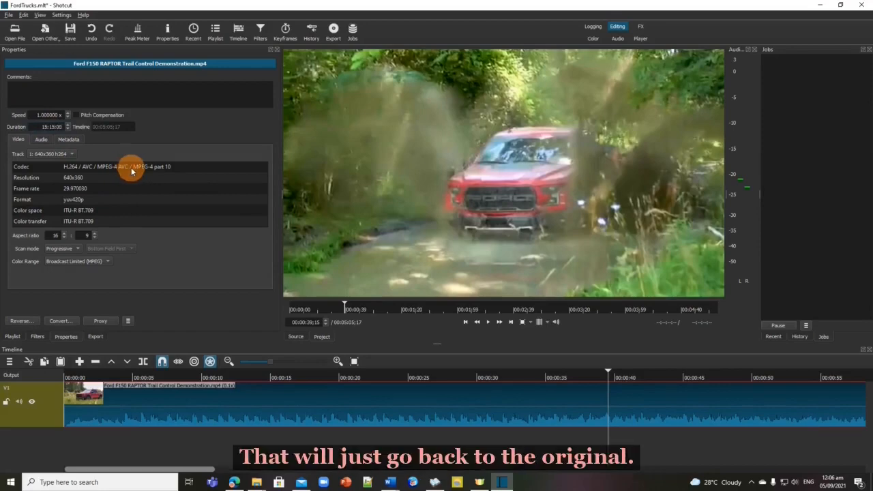
pyautogui.press('Return')
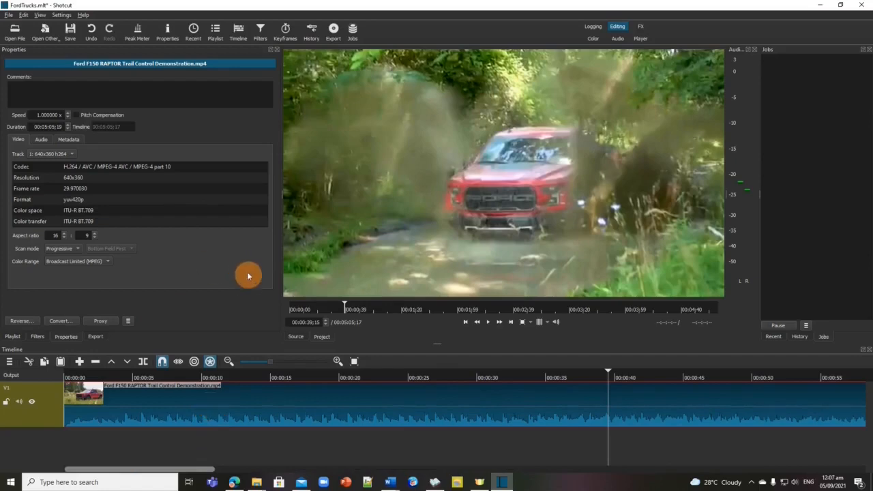
# Show the playlist and delete the Ford F150 clip from video track V1 on the timeline.
pyautogui.click(13, 337)
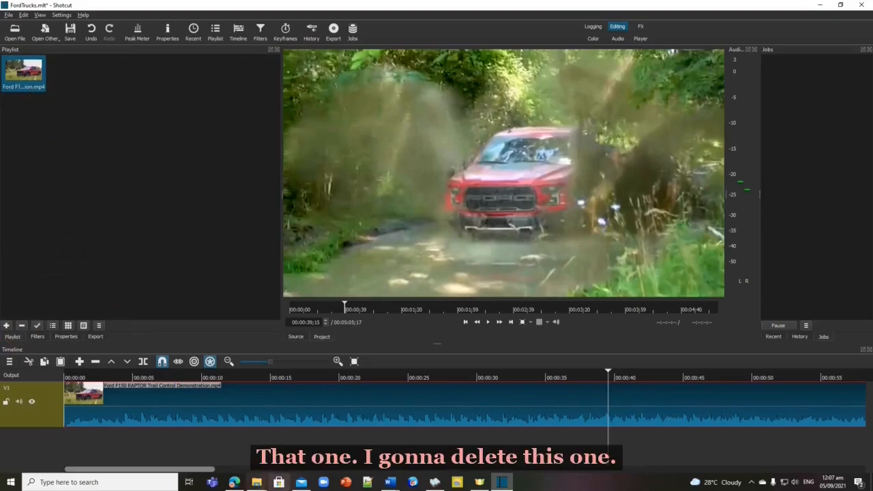
pyautogui.click(259, 409)
pyautogui.press('Delete')
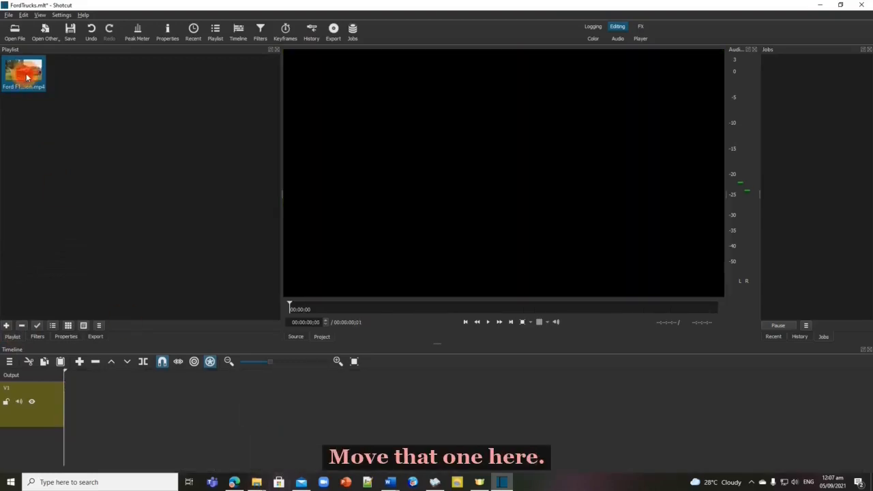
# Load the Ford F150 playlist clip into the preview with a duration of 00:25:05;18 and place it on track V1.
pyautogui.moveTo(27, 78); pyautogui.dragTo(379, 204)
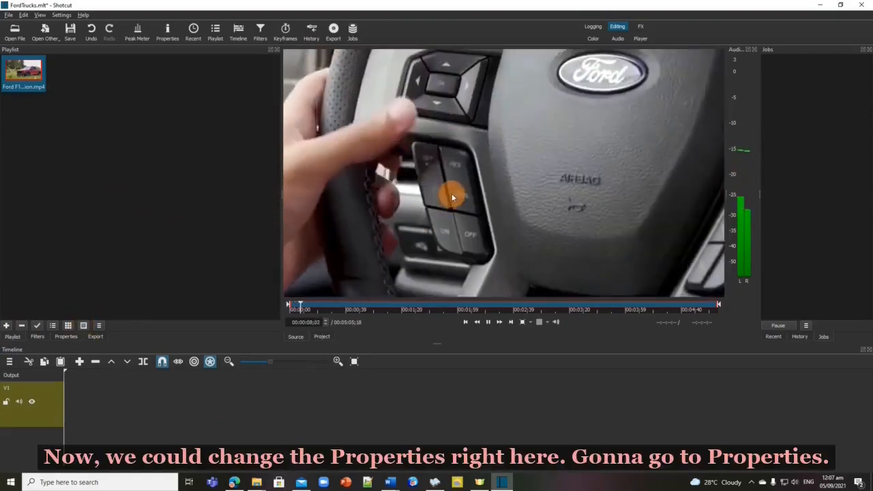
pyautogui.click(65, 337)
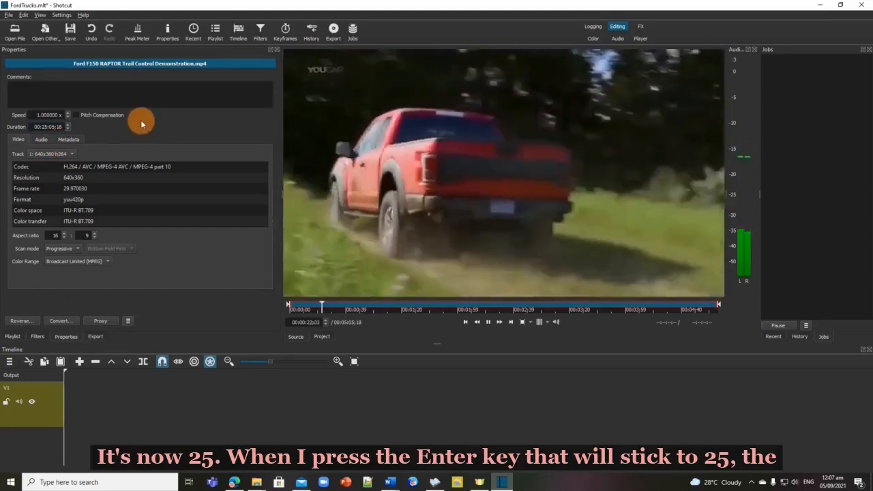
pyautogui.press('Return')
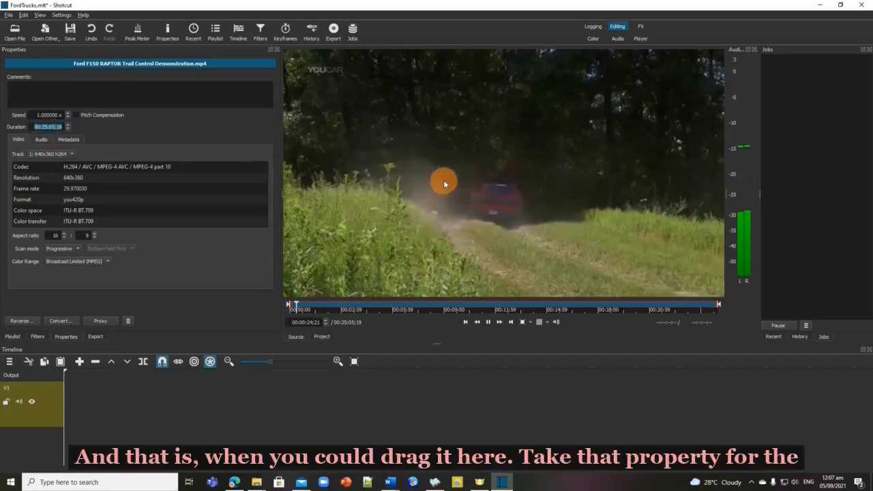
pyautogui.moveTo(393, 199); pyautogui.dragTo(180, 411)
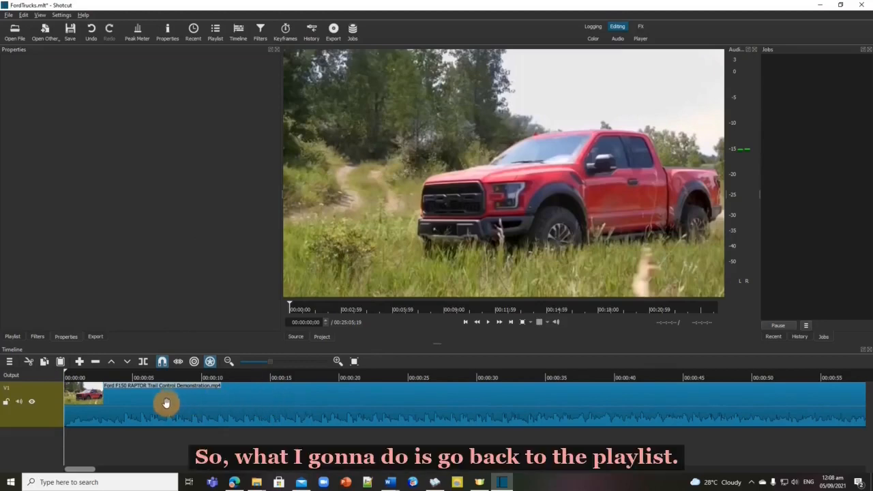
# Delete the clip from the timeline and place the Ford F150 clip from the playlist on track V1 instead.
pyautogui.press('Delete')
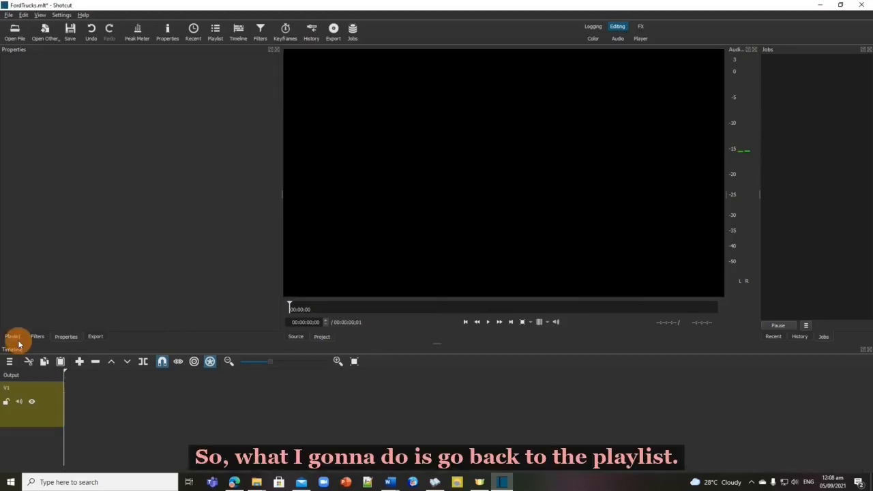
pyautogui.click(12, 337)
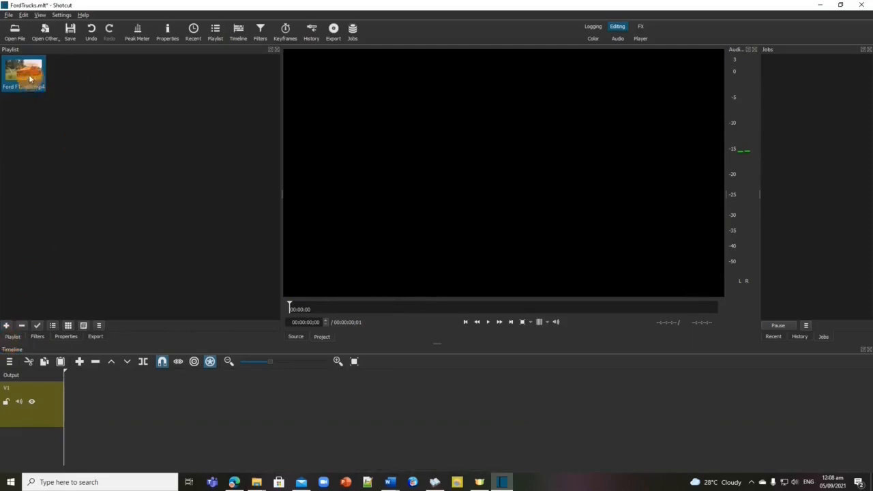
pyautogui.moveTo(30, 79); pyautogui.dragTo(179, 414)
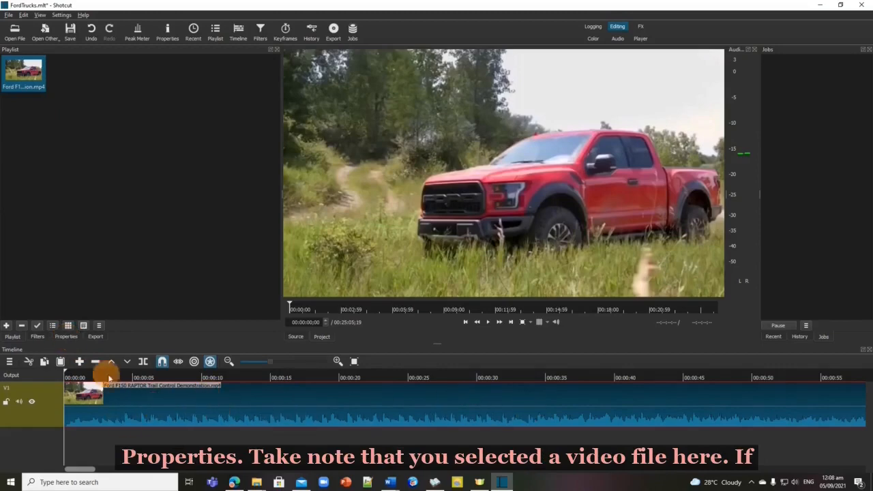
# Set the video track of the timeline clip to None in its properties.
pyautogui.click(67, 336)
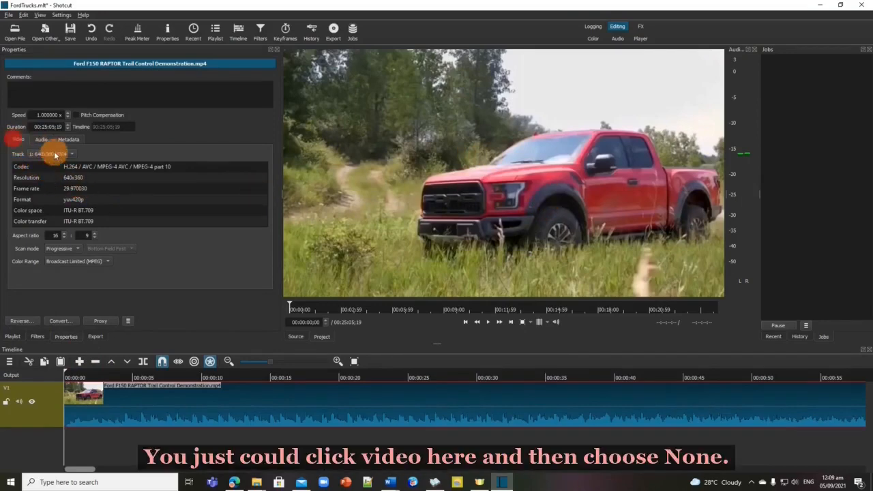
pyautogui.click(73, 157)
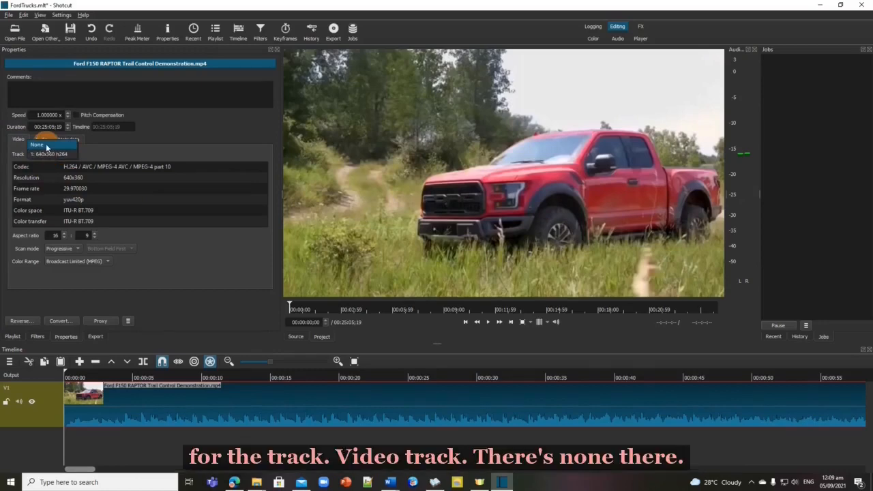
pyautogui.click(41, 146)
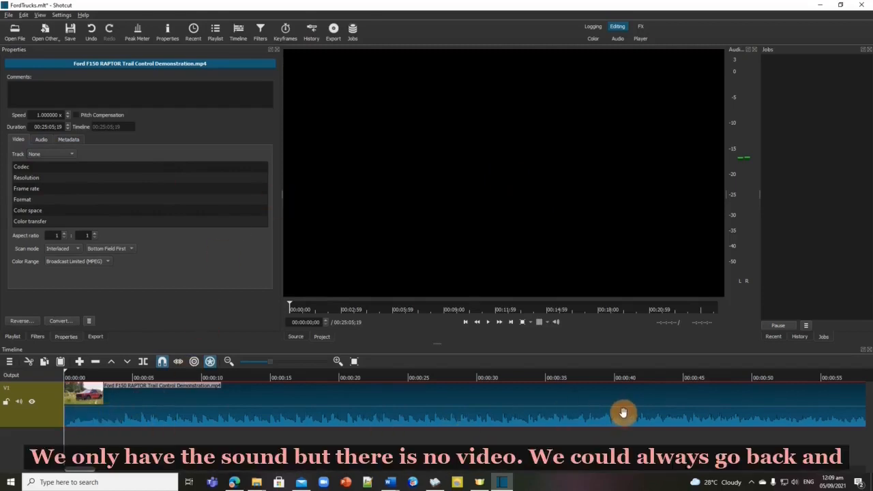
# Remove the sound of the timeline clip by setting its audio track to None.
pyautogui.click(40, 141)
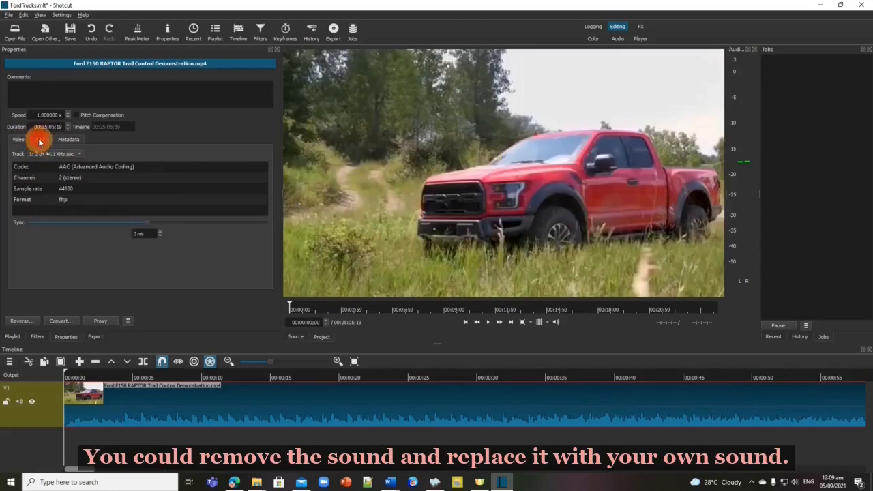
pyautogui.click(79, 157)
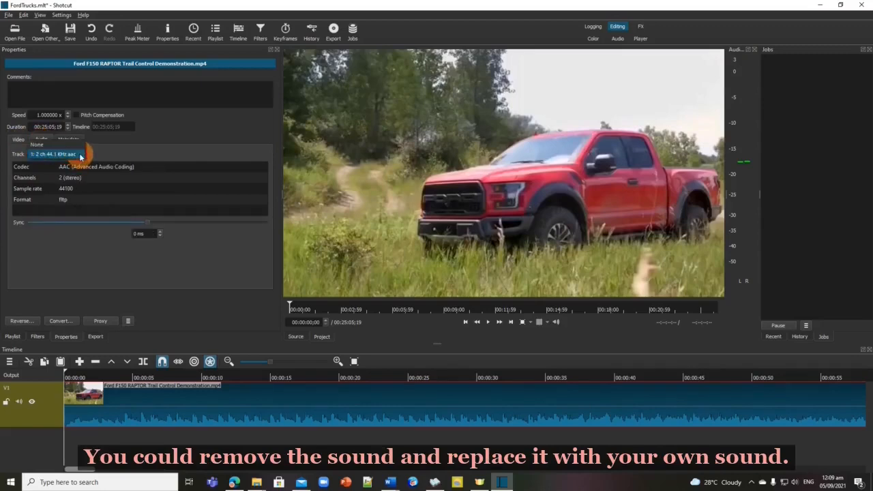
pyautogui.click(37, 145)
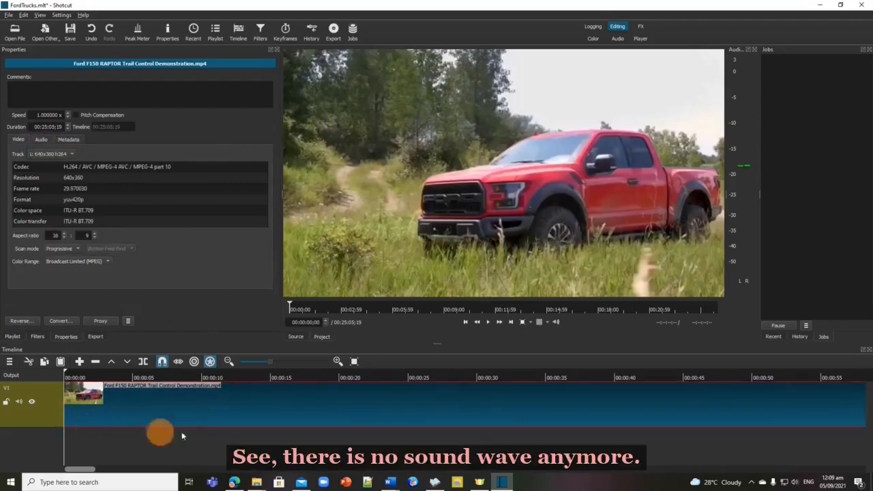
# Restore the sound of the timeline clip by reselecting its audio track in place of None.
pyautogui.click(71, 155)
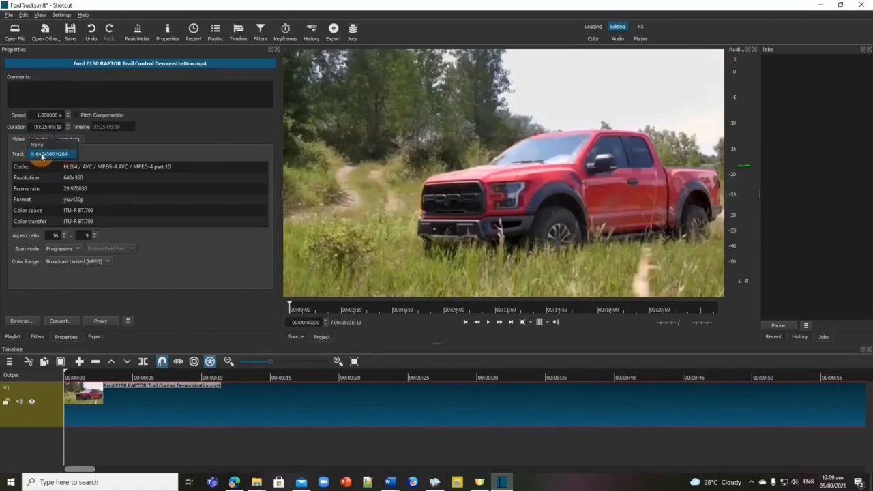
pyautogui.click(41, 144)
pyautogui.click(185, 137)
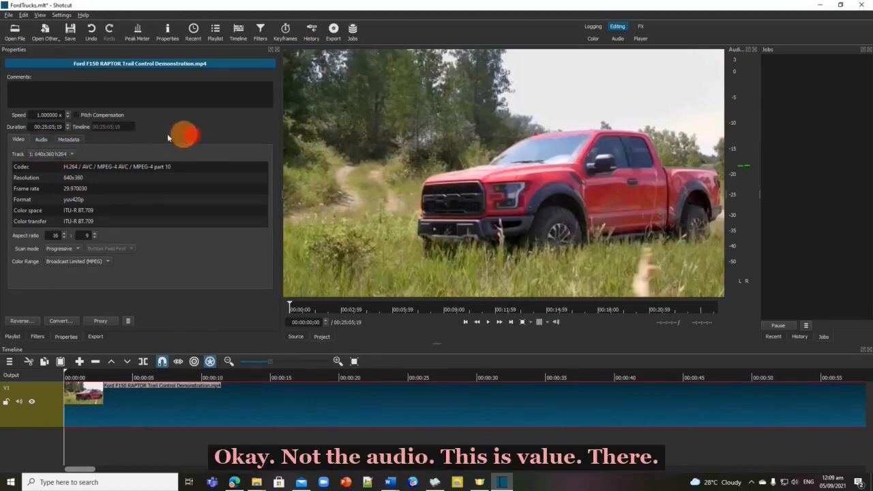
pyautogui.click(39, 140)
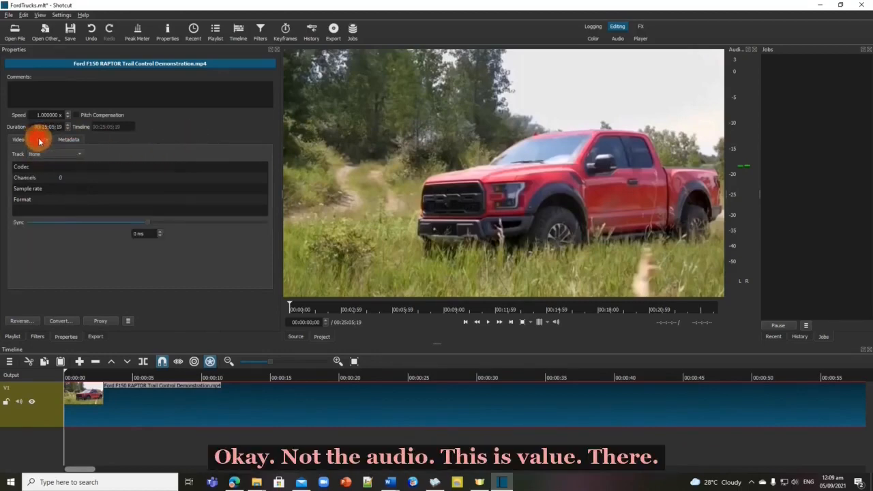
pyautogui.click(78, 153)
pyautogui.click(62, 167)
pyautogui.click(180, 389)
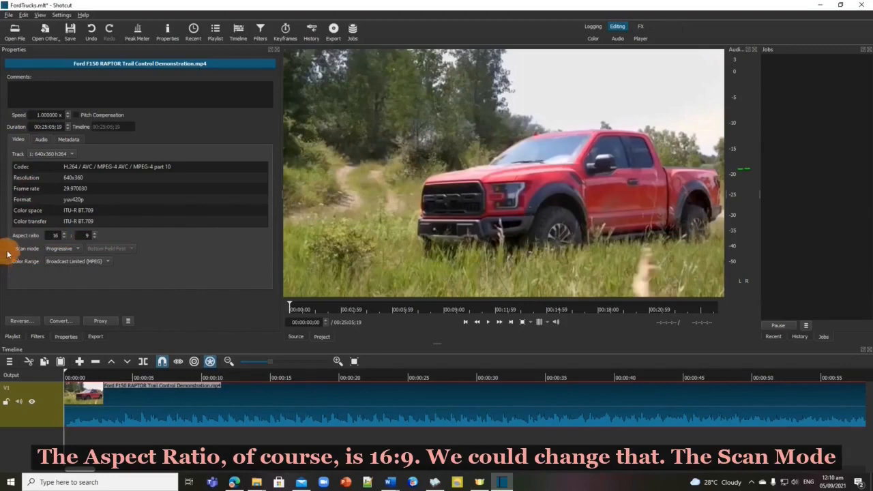
# Review the scan mode and color range options in the clip's video properties.
pyautogui.click(79, 250)
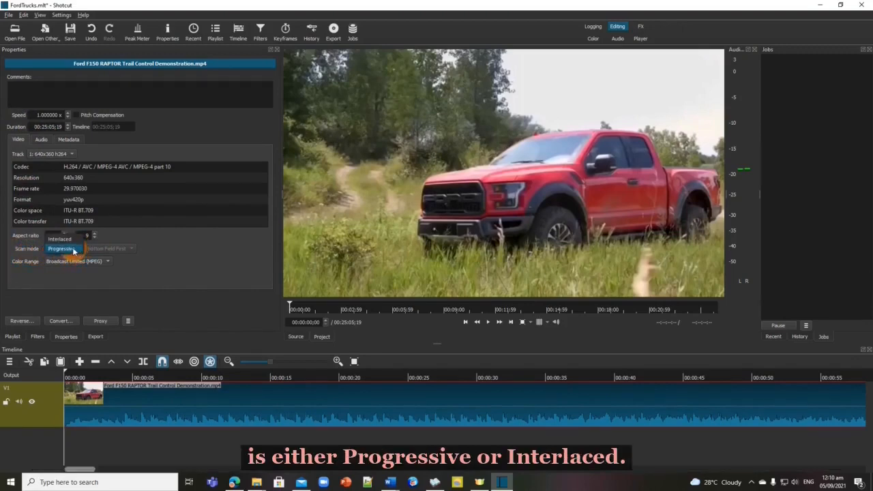
pyautogui.click(79, 250)
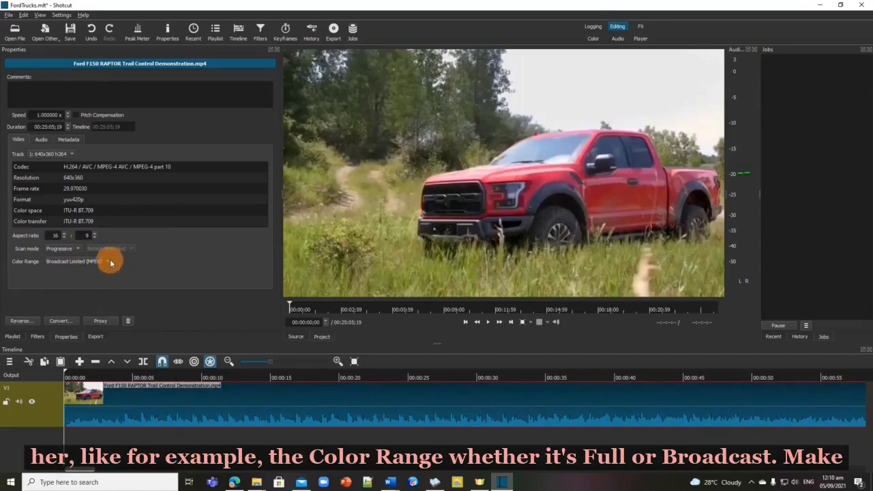
pyautogui.click(109, 262)
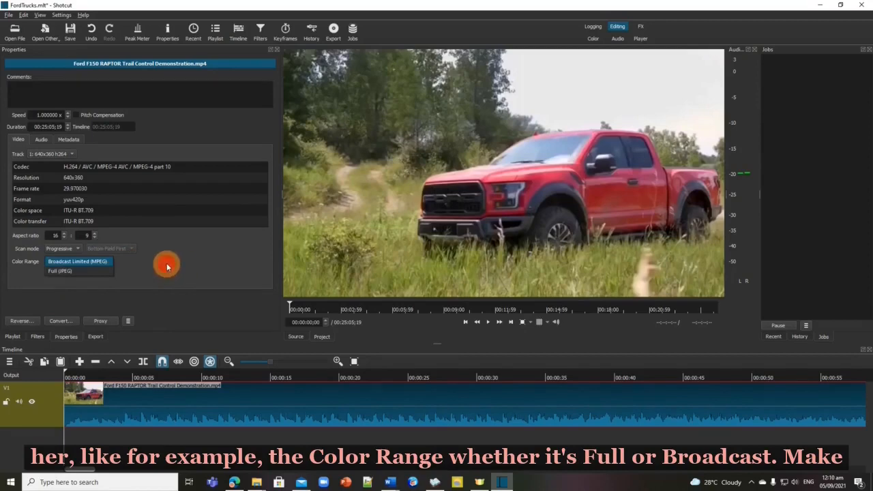
pyautogui.click(166, 264)
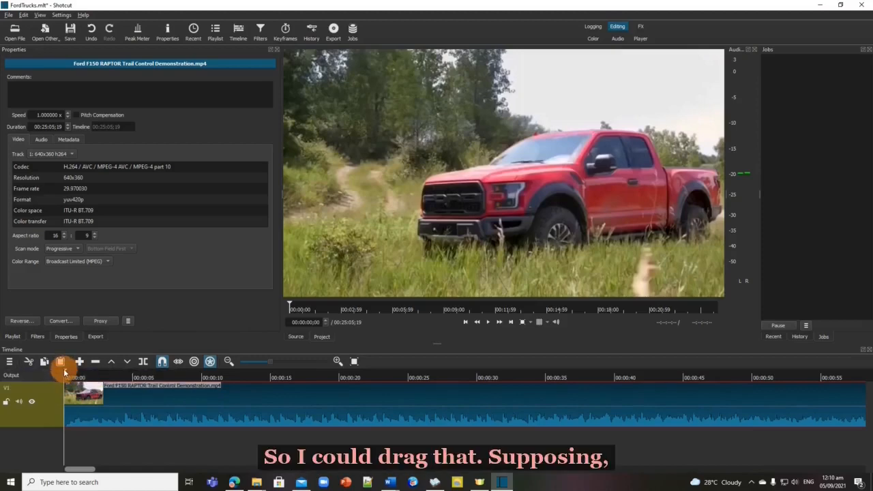
# Split the timeline clip at 00:00:14;07 and delete the portion before the cut.
pyautogui.moveTo(63, 369); pyautogui.dragTo(260, 386)
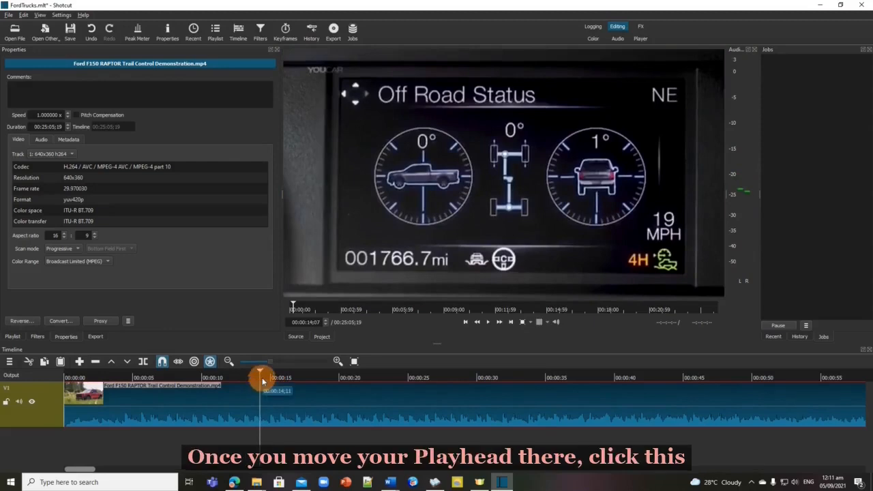
pyautogui.click(142, 362)
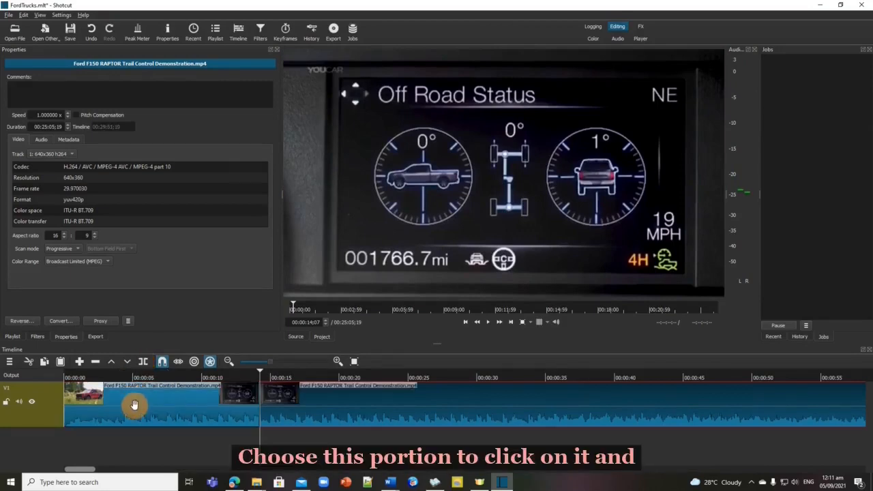
pyautogui.click(135, 406)
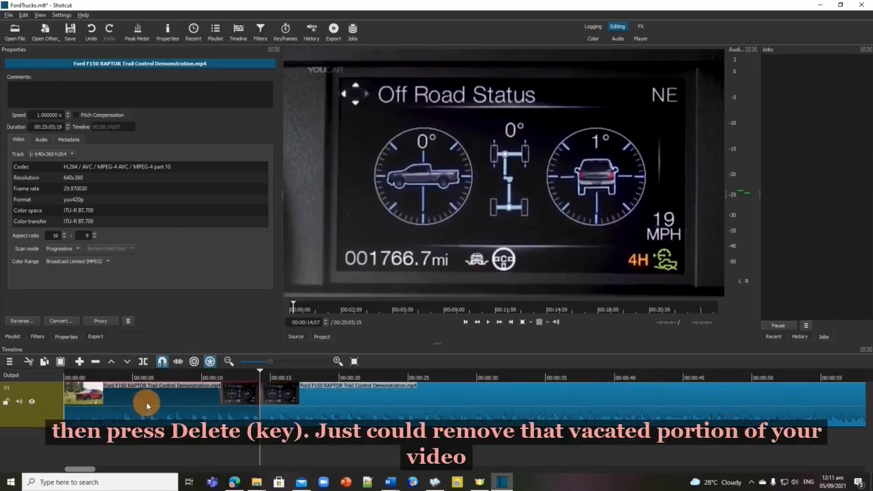
pyautogui.press('Delete')
# Try closing the gap at the start of track V1 by removing it and by moving the clip, reverting each attempt.
pyautogui.rightClick(146, 405)
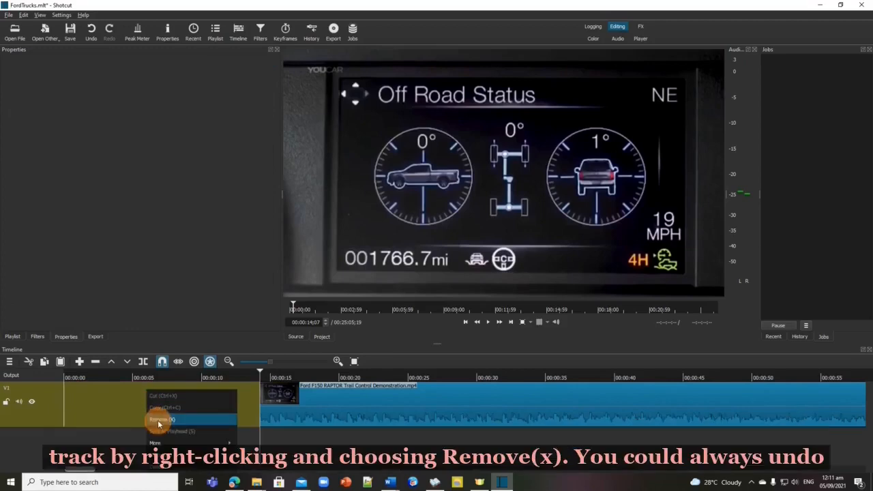
pyautogui.click(158, 423)
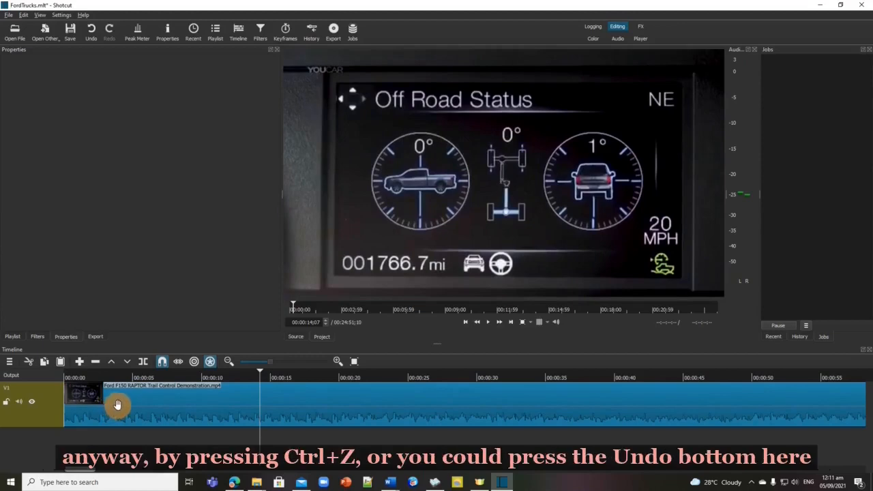
pyautogui.hotkey('ctrl', 'z')
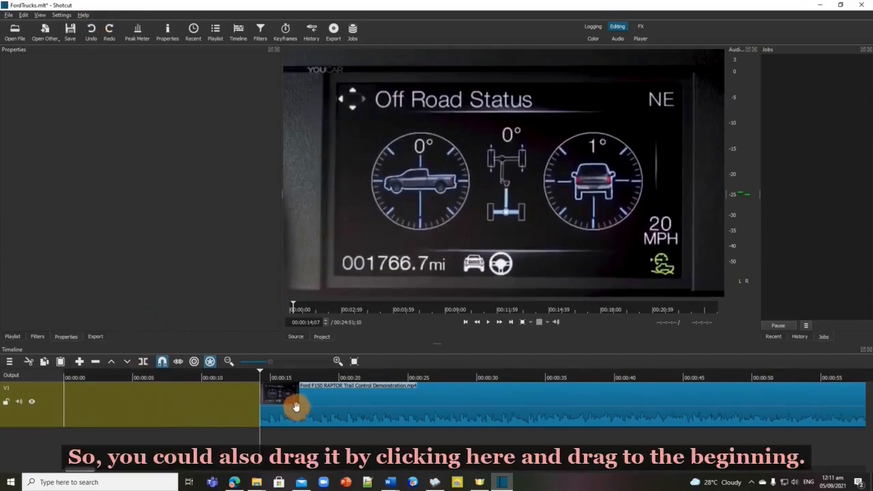
pyautogui.moveTo(346, 408); pyautogui.dragTo(146, 407)
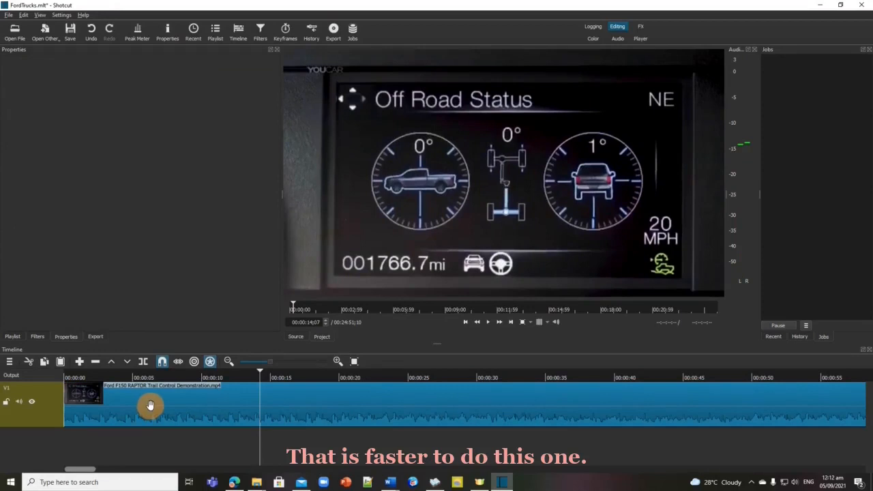
pyautogui.moveTo(151, 405); pyautogui.dragTo(375, 413)
# Remove the empty gap ahead of the remaining clip so it starts at the beginning of track V1.
pyautogui.rightClick(142, 401)
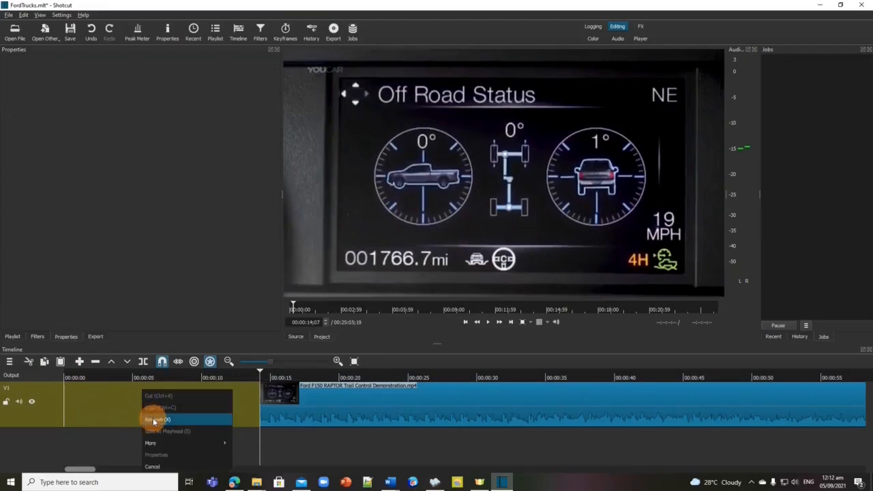
pyautogui.click(154, 421)
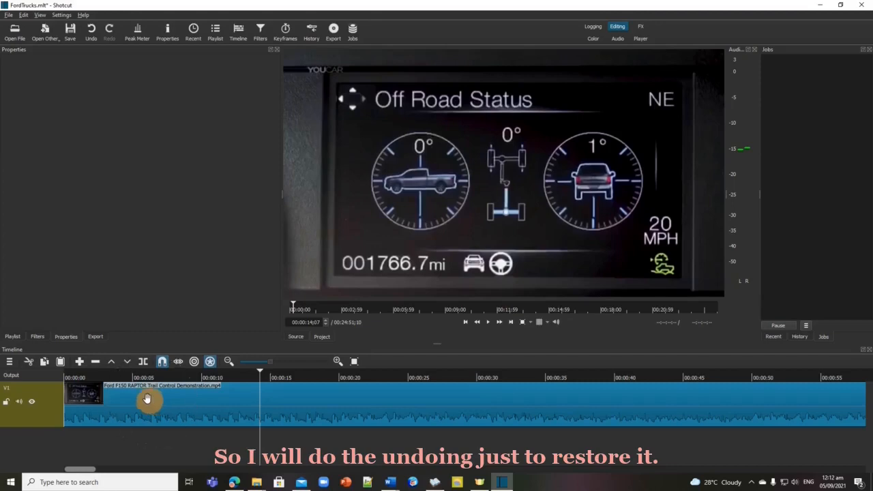
pyautogui.click(91, 30)
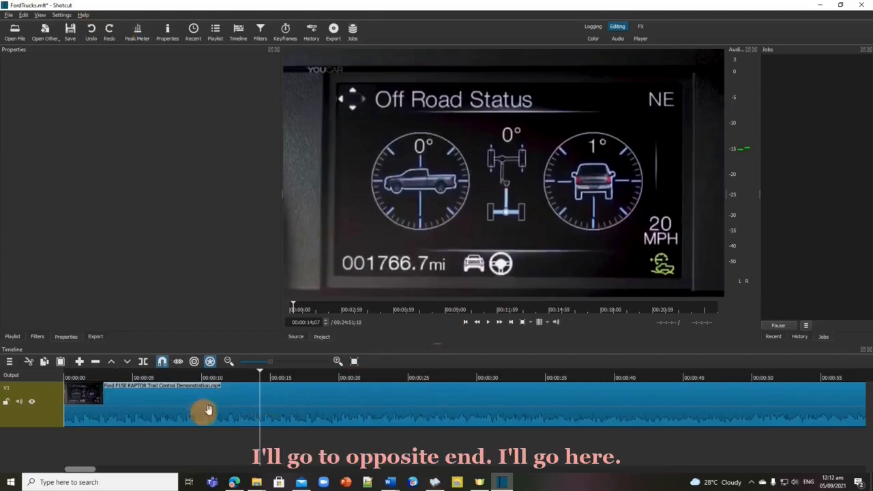
# Split the clip at 00:05:05;01 and delete everything after the cut.
pyautogui.moveTo(82, 470); pyautogui.dragTo(856, 470)
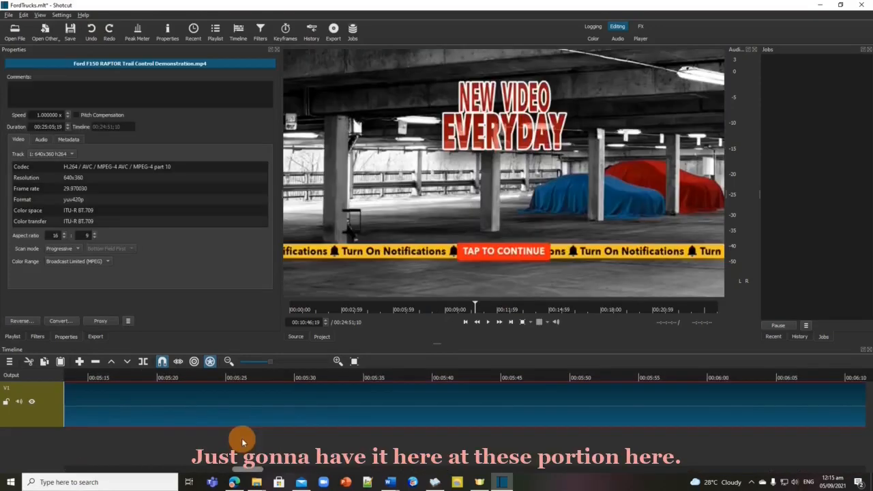
pyautogui.moveTo(241, 438); pyautogui.dragTo(265, 387)
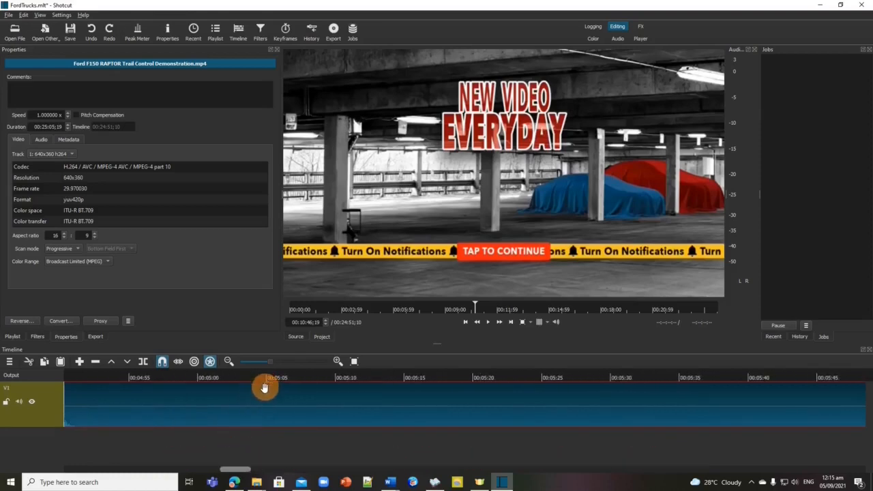
pyautogui.click(263, 434)
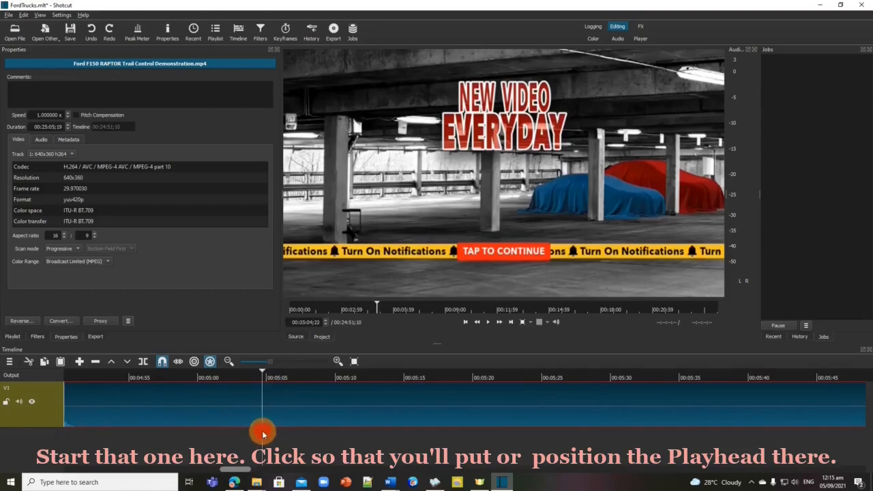
pyautogui.click(266, 374)
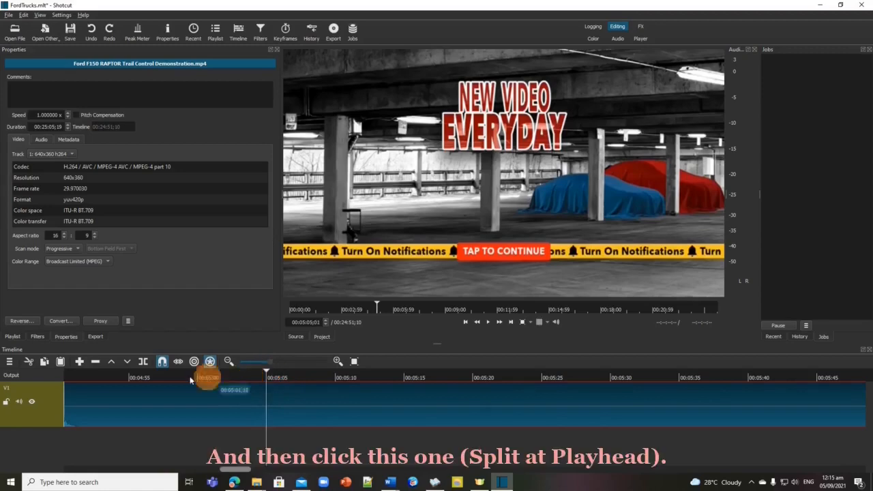
pyautogui.click(143, 362)
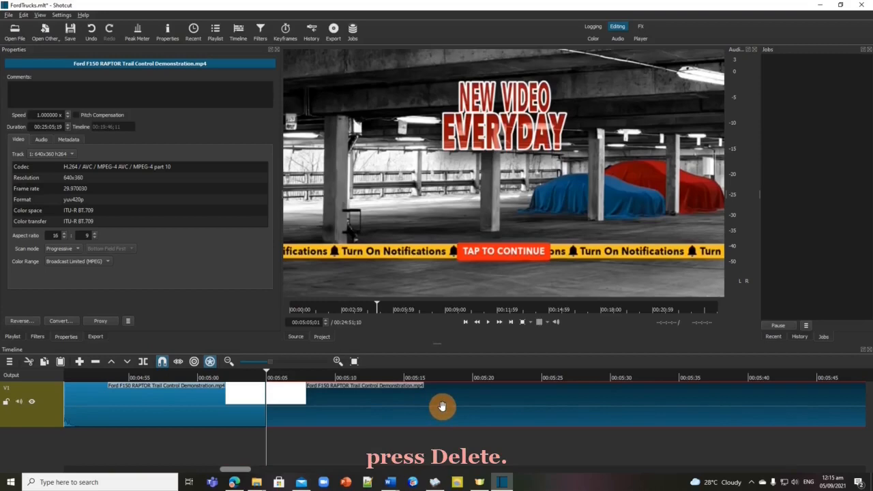
pyautogui.press('Delete')
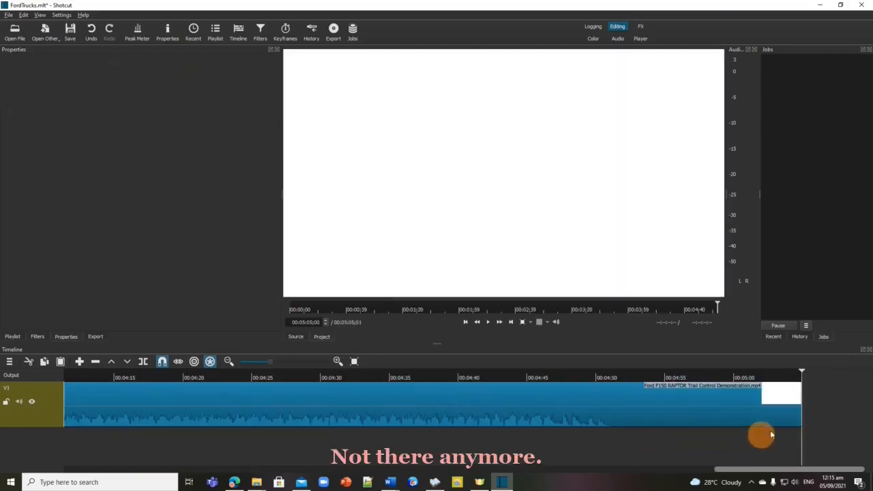
# Split the clip at 00:04:51;13, where the sound wave ends, and delete the silent portion after it.
pyautogui.moveTo(802, 372); pyautogui.dragTo(615, 390)
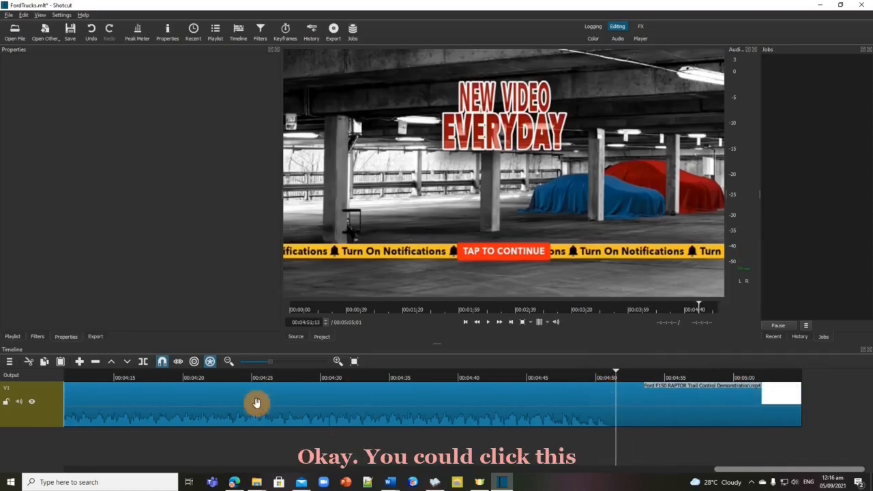
pyautogui.click(144, 362)
pyautogui.click(663, 413)
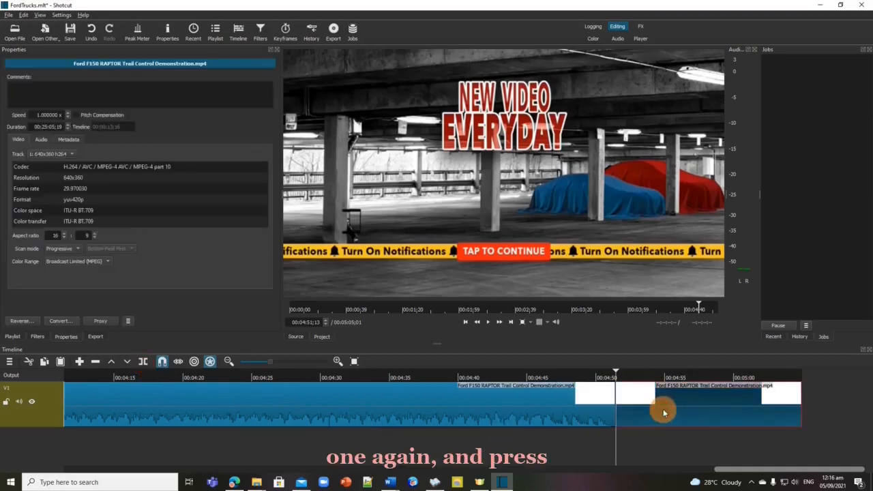
pyautogui.press('Delete')
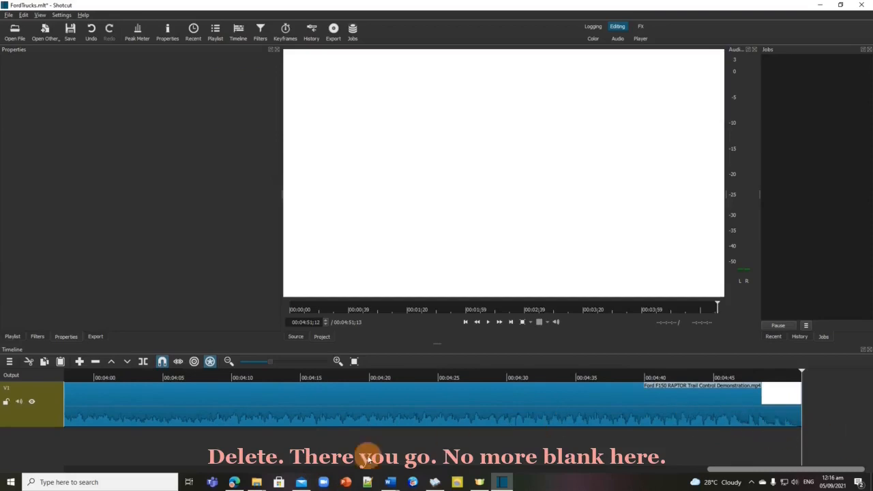
# Split the clip in its middle at 00:02:34;10, at the front view of the red Ford truck.
pyautogui.scroll(5, 248, 422)
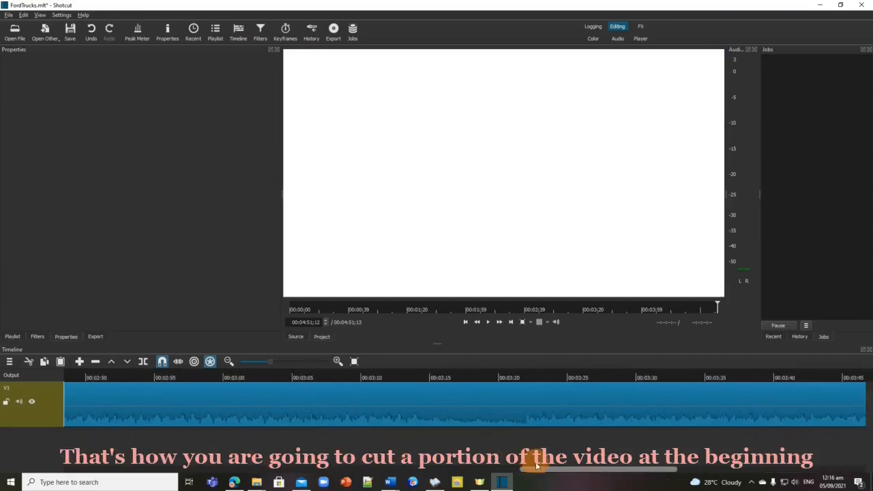
pyautogui.moveTo(537, 468); pyautogui.dragTo(129, 468)
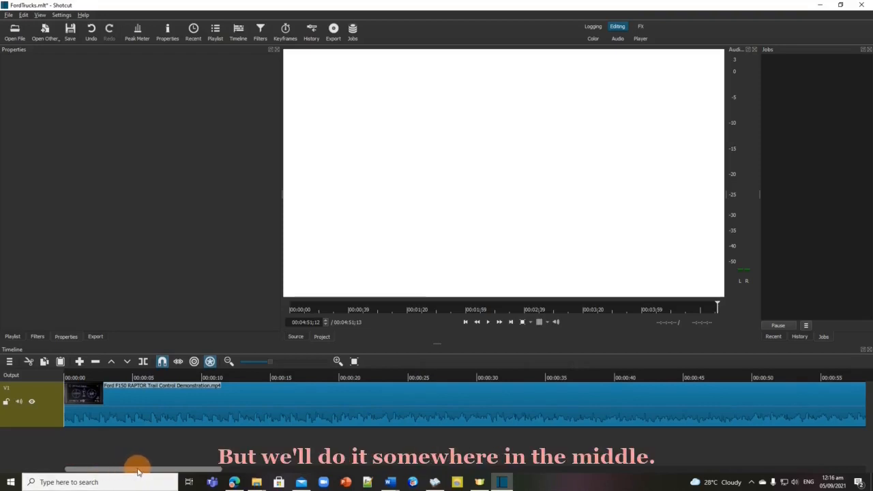
pyautogui.moveTo(137, 470); pyautogui.dragTo(249, 473)
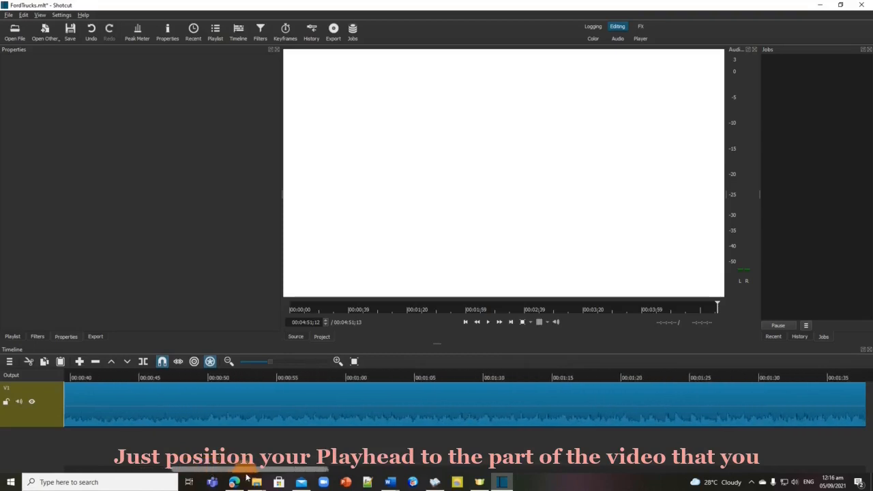
pyautogui.click(345, 433)
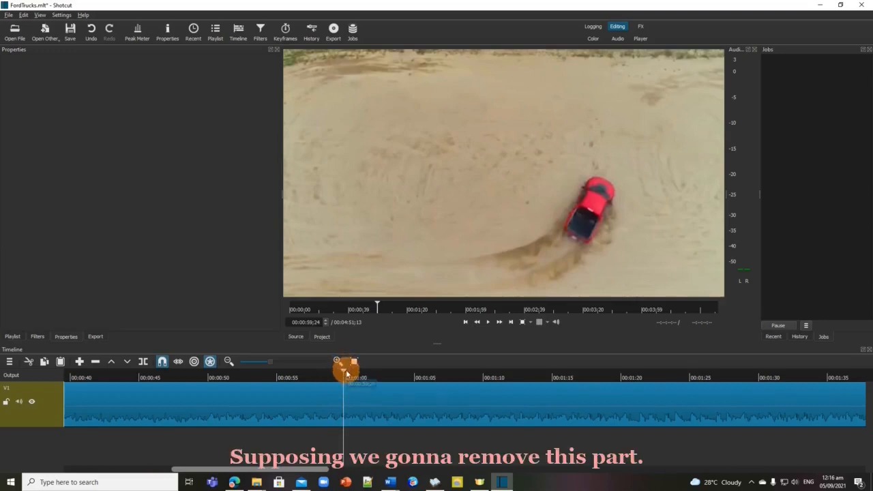
pyautogui.moveTo(344, 371); pyautogui.dragTo(774, 383)
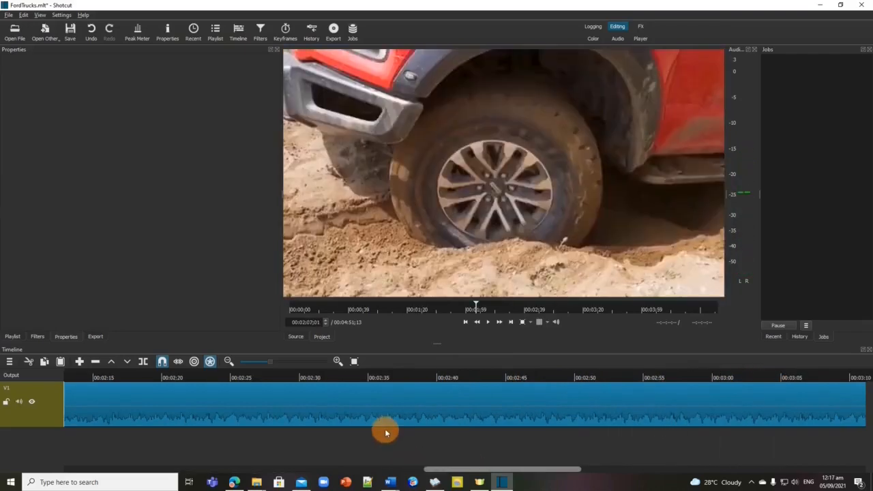
pyautogui.click(385, 433)
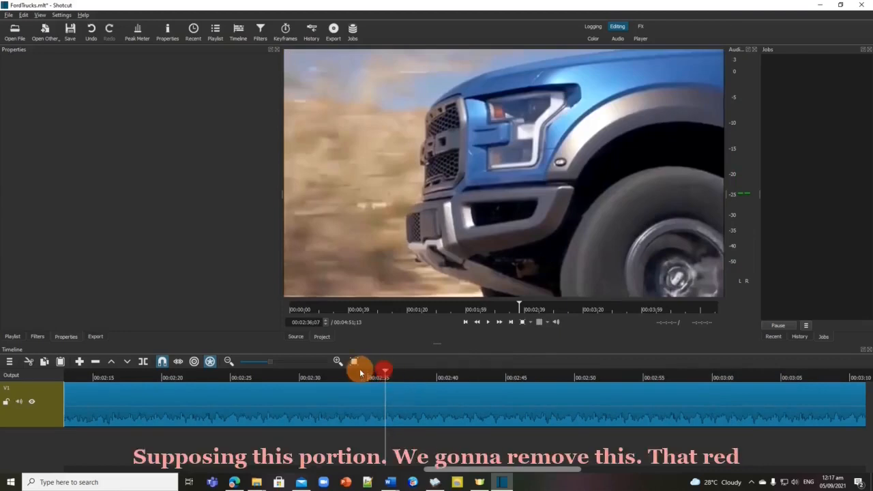
pyautogui.moveTo(386, 372); pyautogui.dragTo(359, 377)
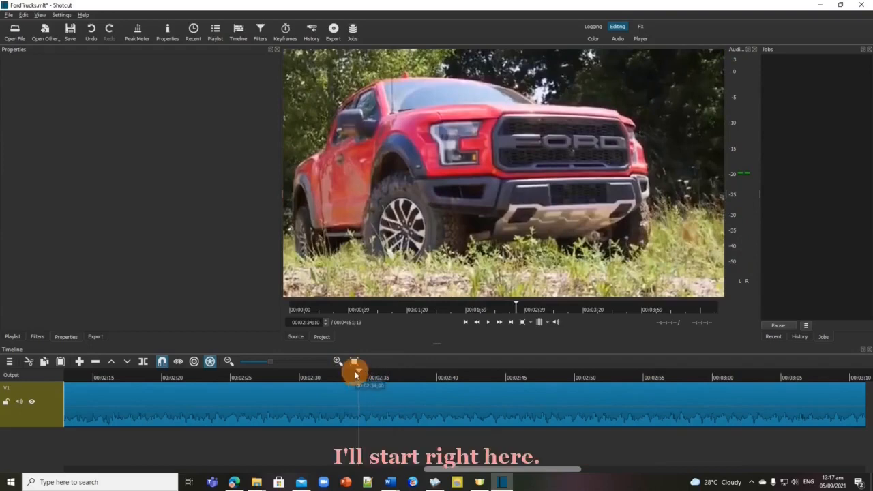
pyautogui.click(143, 362)
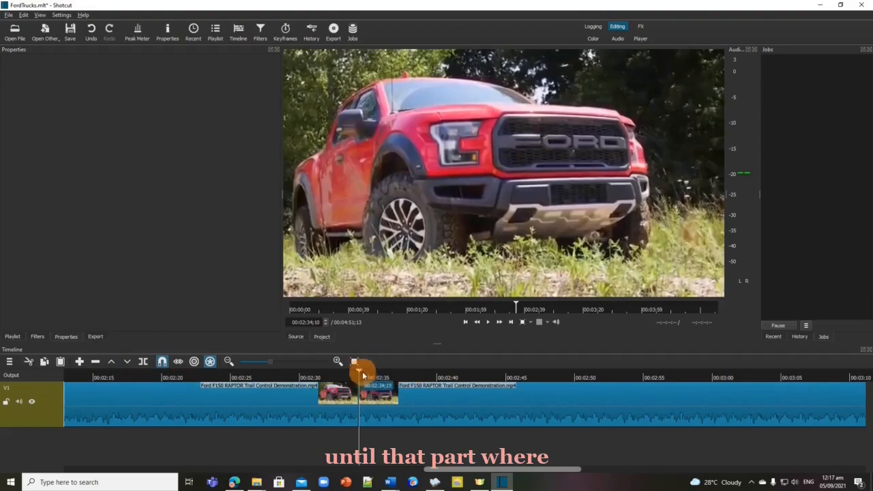
# Split the clip again at 00:02:49;28 and delete the segment between the two middle cuts.
pyautogui.moveTo(361, 372); pyautogui.dragTo(574, 382)
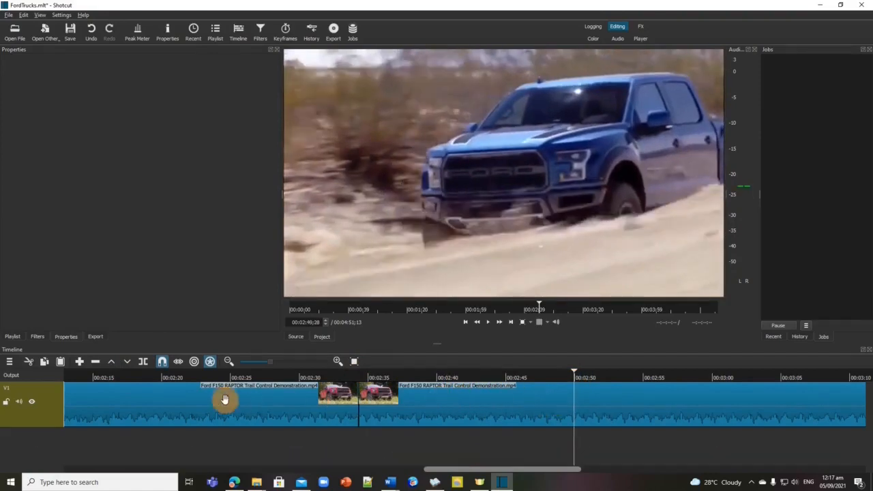
pyautogui.click(145, 364)
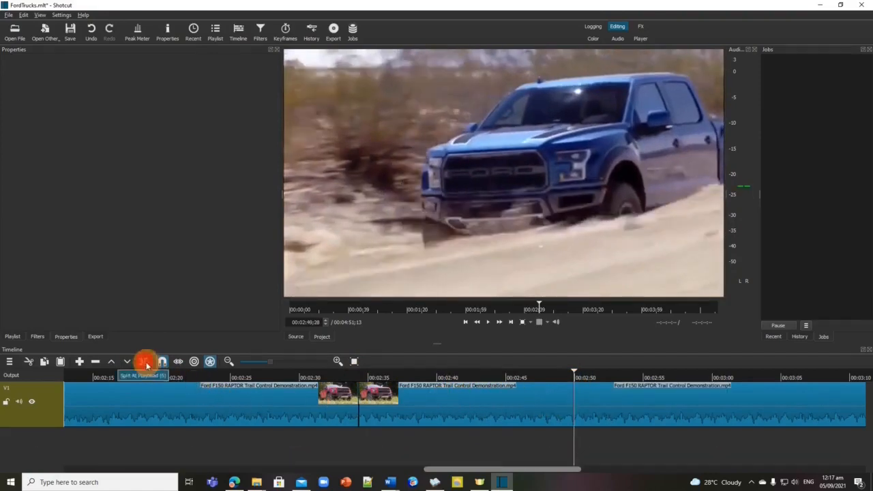
pyautogui.click(465, 401)
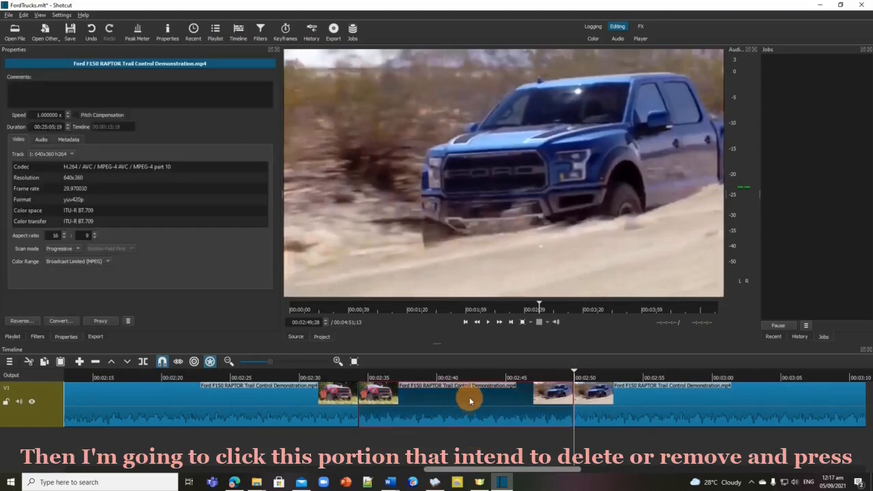
pyautogui.press('Delete')
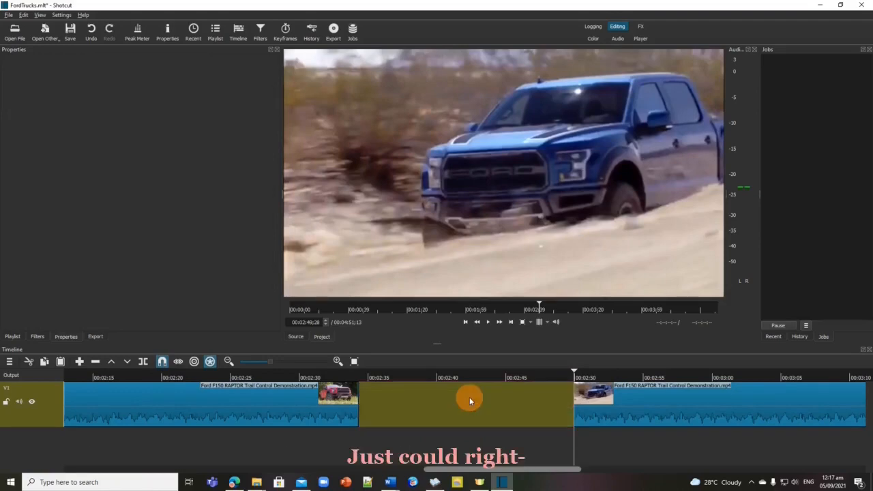
# Close the gap in track V1 by moving the blue truck clip back until it snaps to the preceding clip's end.
pyautogui.rightClick(469, 399)
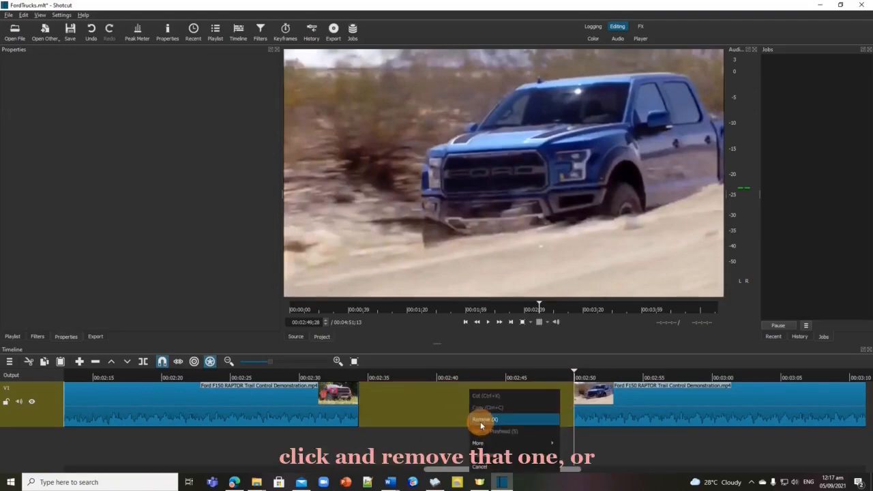
pyautogui.click(640, 410)
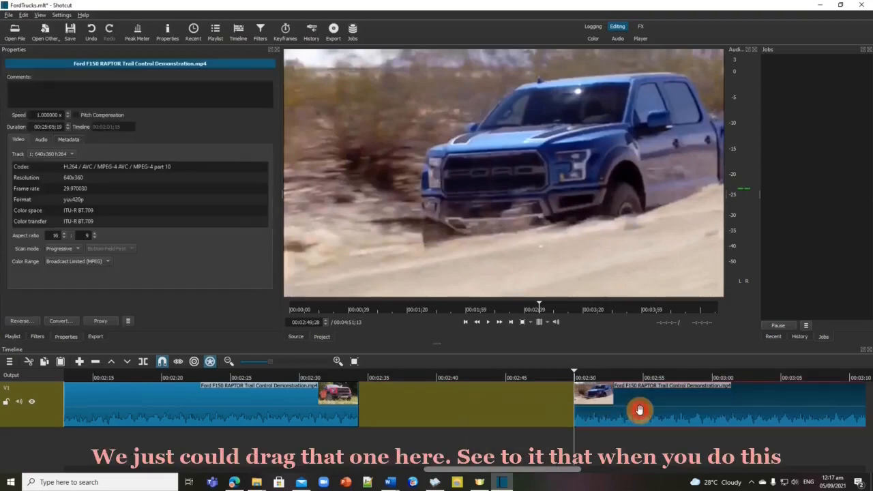
pyautogui.moveTo(641, 412)
pyautogui.mouseDown()
pyautogui.moveTo(608, 413)
pyautogui.moveTo(633, 412)
pyautogui.mouseUp()
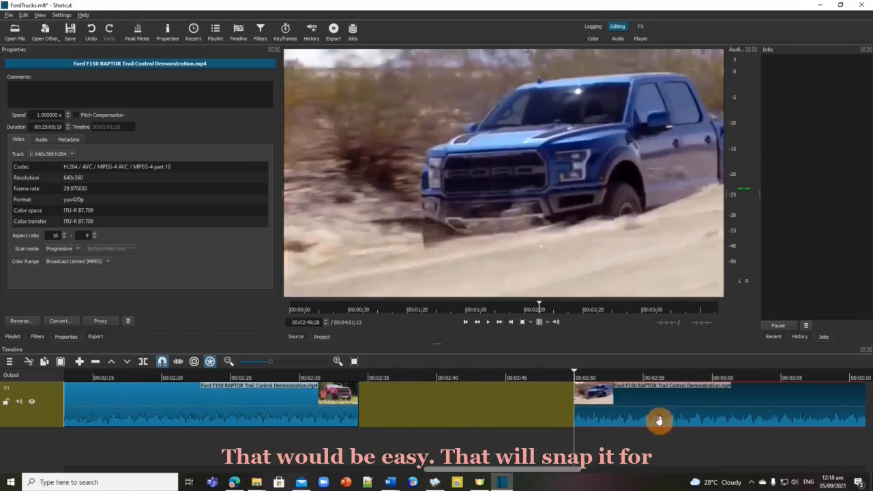
pyautogui.moveTo(659, 420); pyautogui.dragTo(447, 426)
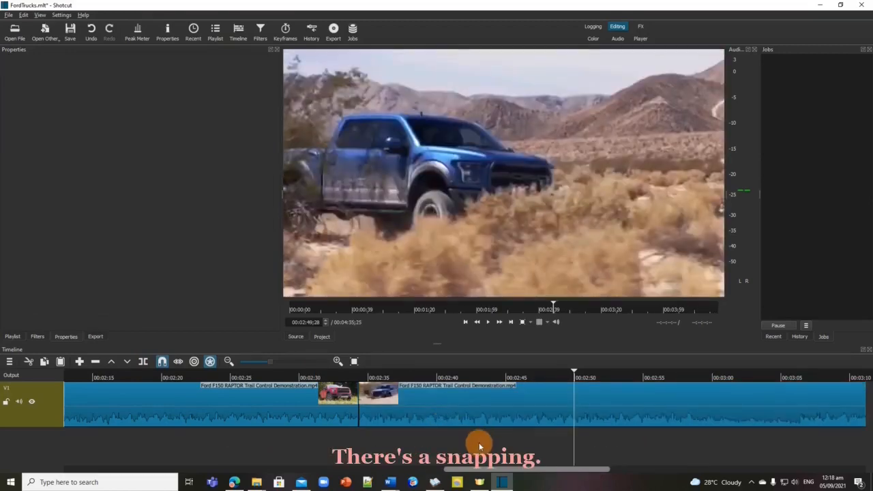
# Position the playhead at 00:02:34;09, on the cut between the red truck and blue truck scenes.
pyautogui.hscroll(5, 634, 436)
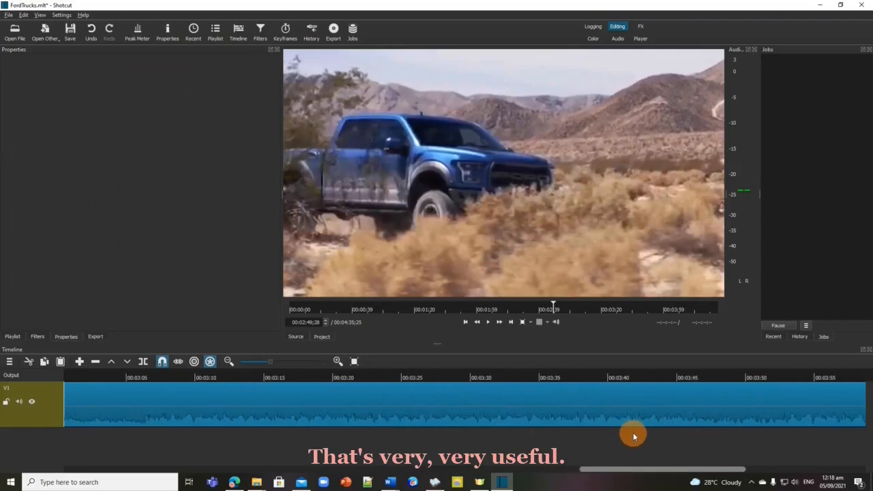
pyautogui.hscroll(-5, 633, 432)
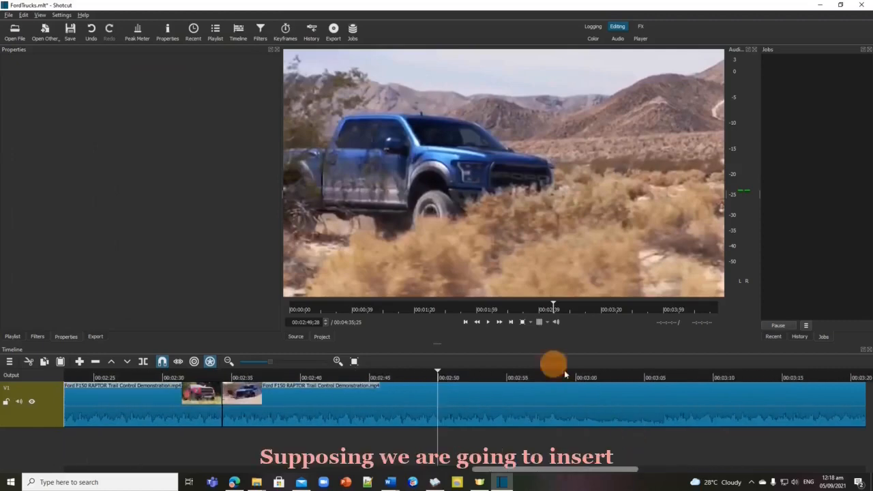
pyautogui.hscroll(1, 567, 416)
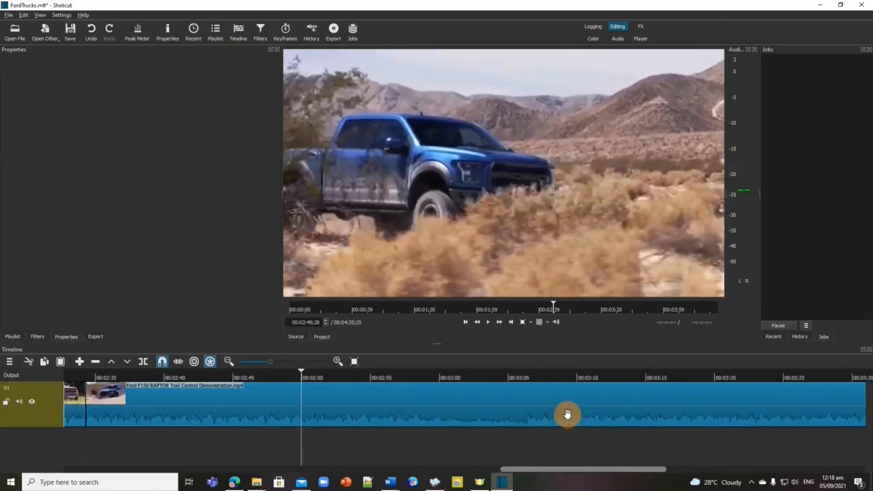
pyautogui.hscroll(3, 568, 413)
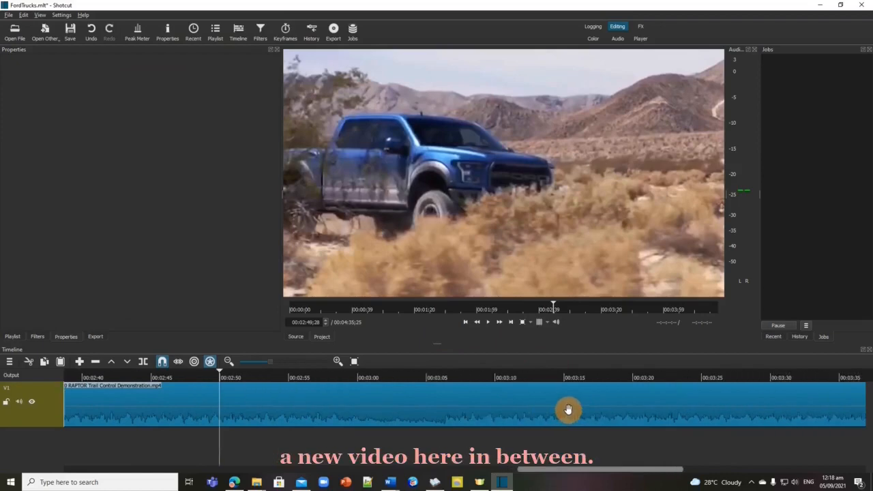
pyautogui.hscroll(-4, 568, 408)
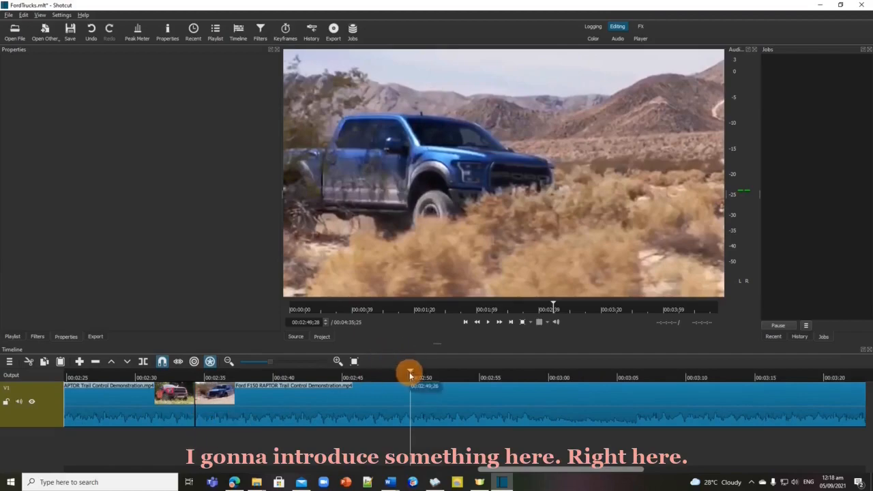
pyautogui.moveTo(410, 373); pyautogui.dragTo(195, 409)
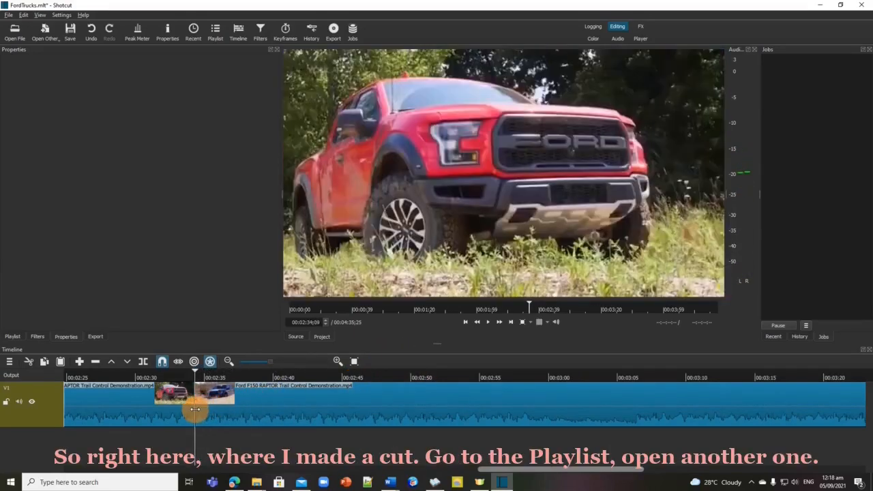
# Open the video "Ranger Raptor Special Edition The Good, The Bad + The Badass" from the Downloads folder.
pyautogui.click(12, 337)
pyautogui.click(15, 30)
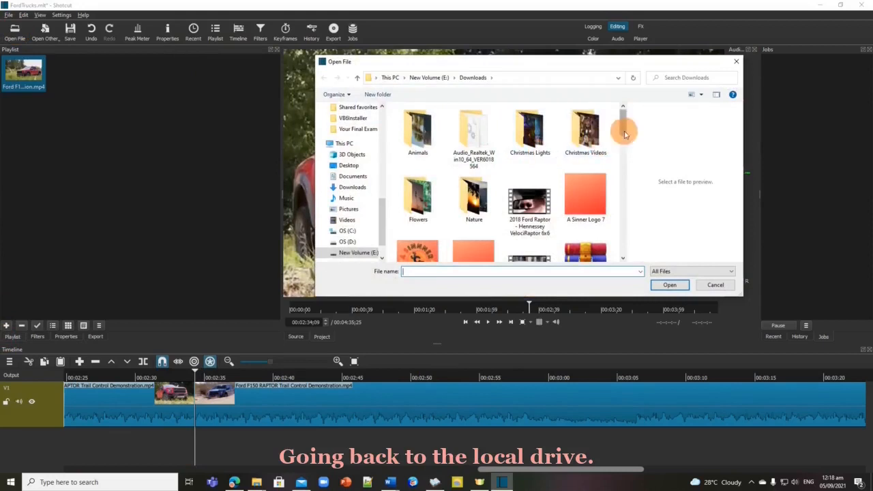
pyautogui.moveTo(623, 123); pyautogui.dragTo(643, 246)
pyautogui.click(413, 163)
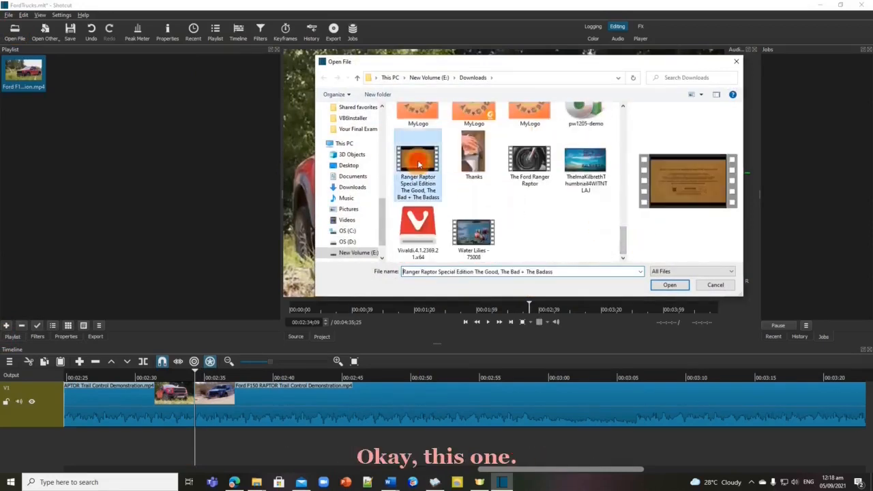
pyautogui.click(670, 286)
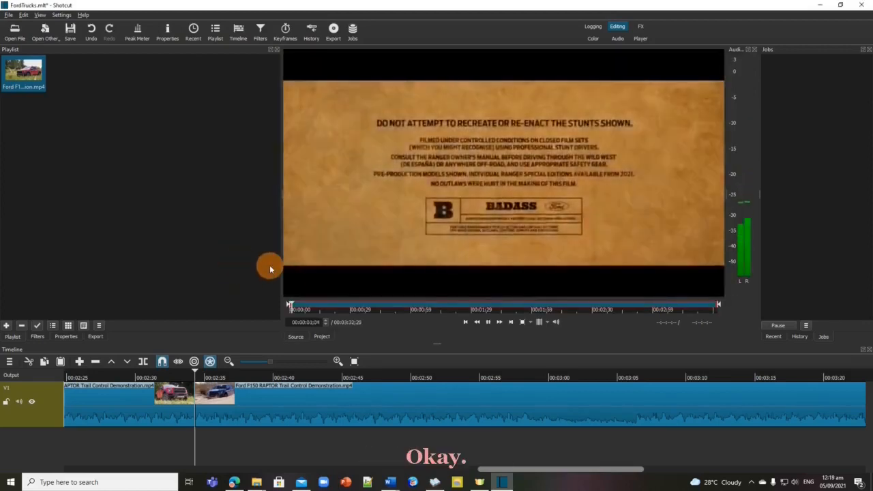
# Pause the Ranger Raptor preview, add the video to the playlist and insert it into track V1 at the middle cut.
pyautogui.press('space')
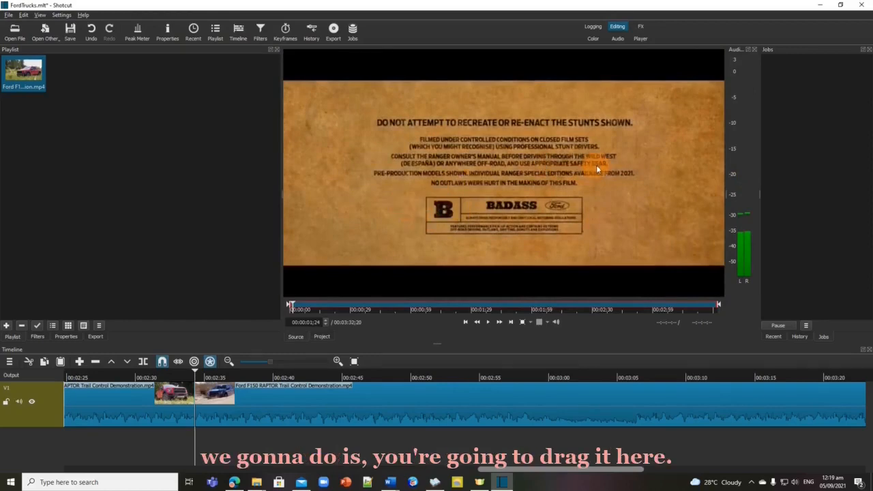
pyautogui.moveTo(600, 171); pyautogui.dragTo(127, 85)
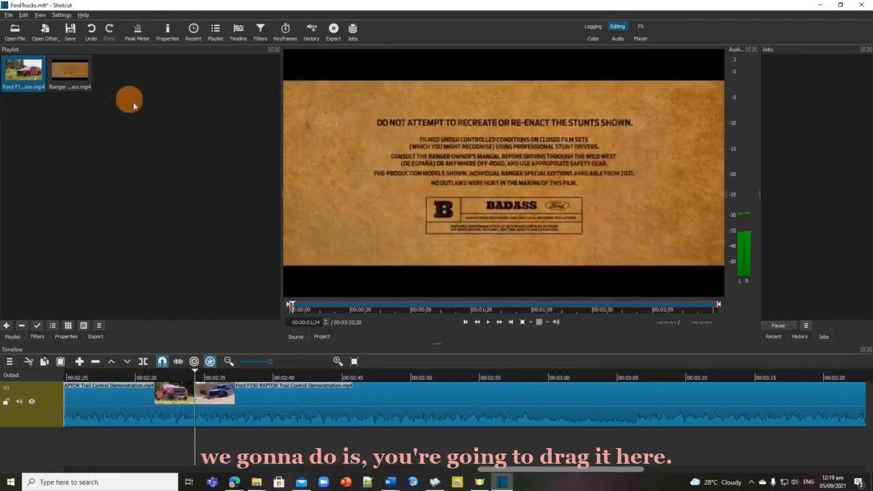
pyautogui.click(65, 76)
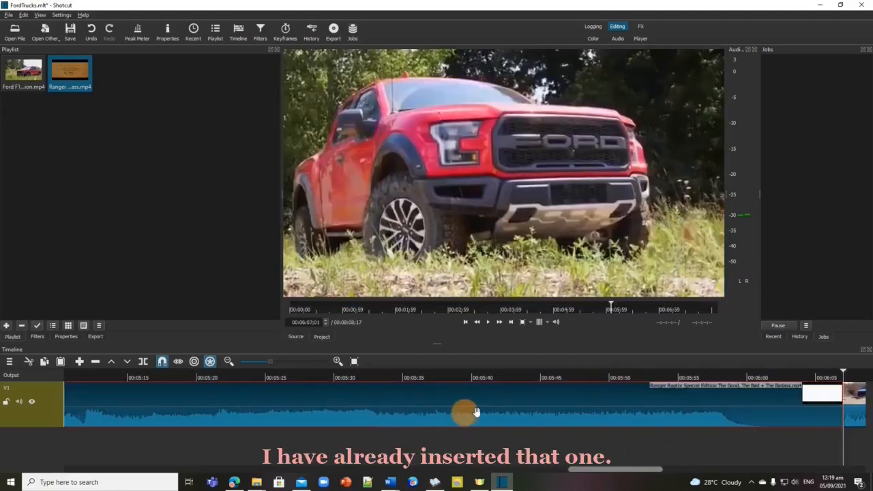
# Play the timeline from 00:02:32;11 to check the change from the red truck scene into the inserted Ranger Raptor clip.
pyautogui.scroll(5, 405, 407)
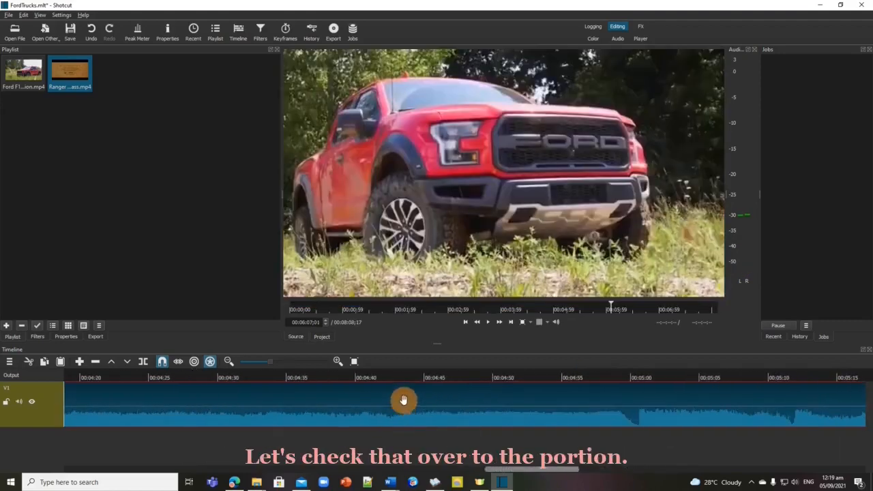
pyautogui.moveTo(479, 470); pyautogui.dragTo(319, 469)
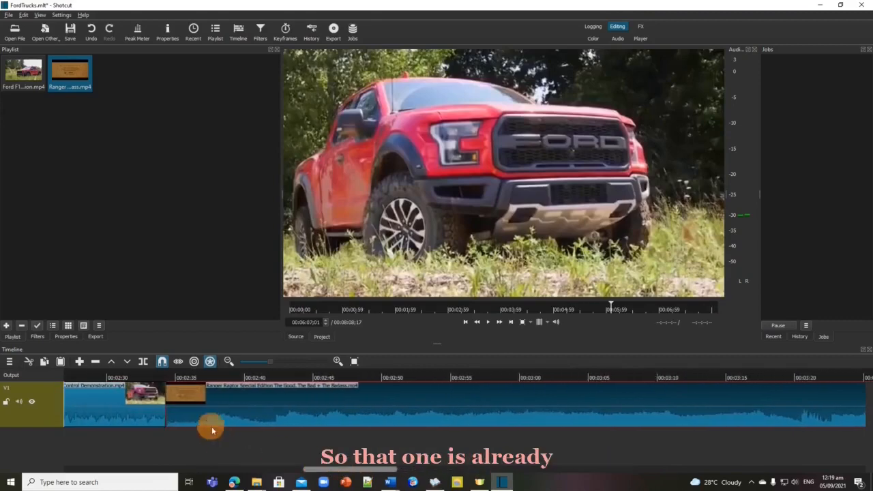
pyautogui.click(139, 431)
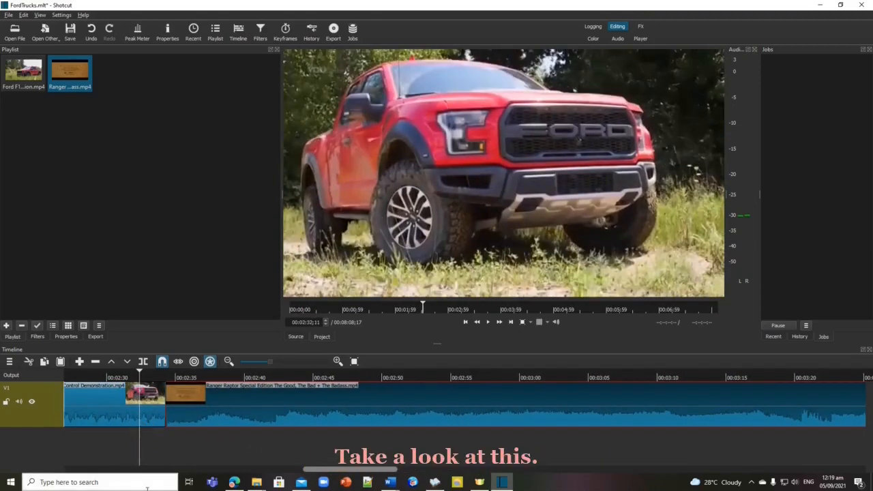
pyautogui.press('space')
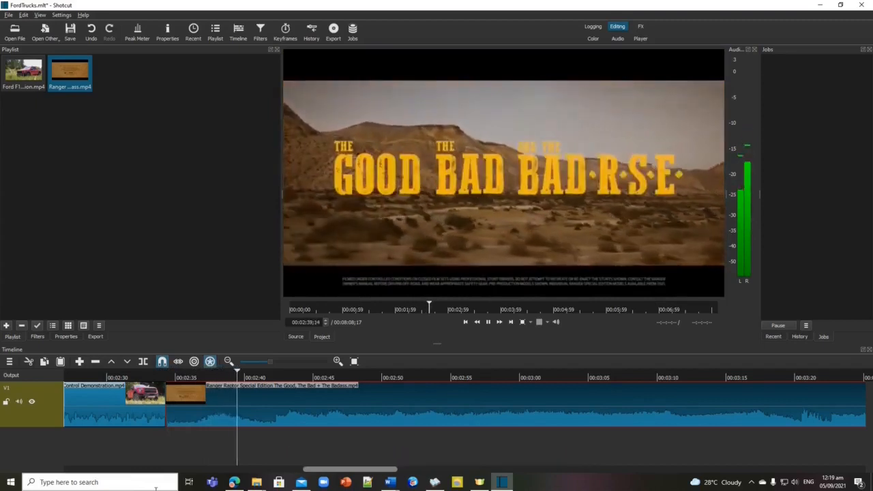
pyautogui.press('space')
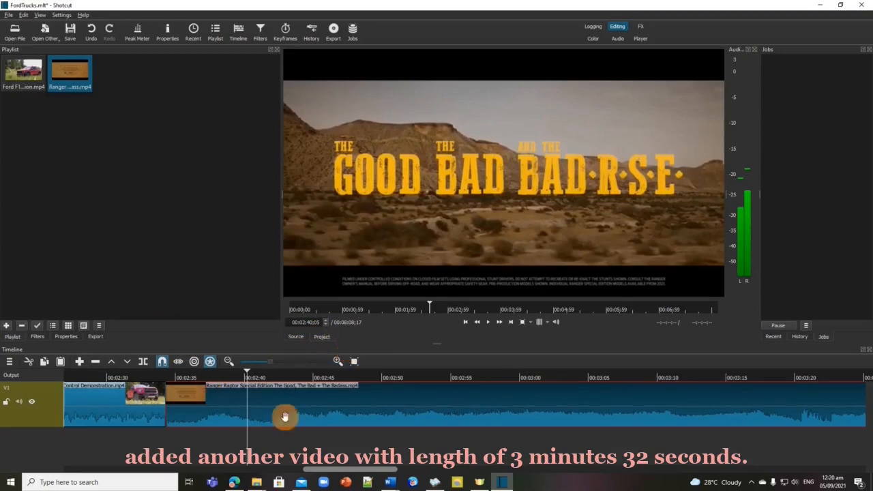
# Play across the end of the inserted Ranger Raptor clip to check the return to the blue truck scene.
pyautogui.moveTo(322, 469); pyautogui.dragTo(633, 469)
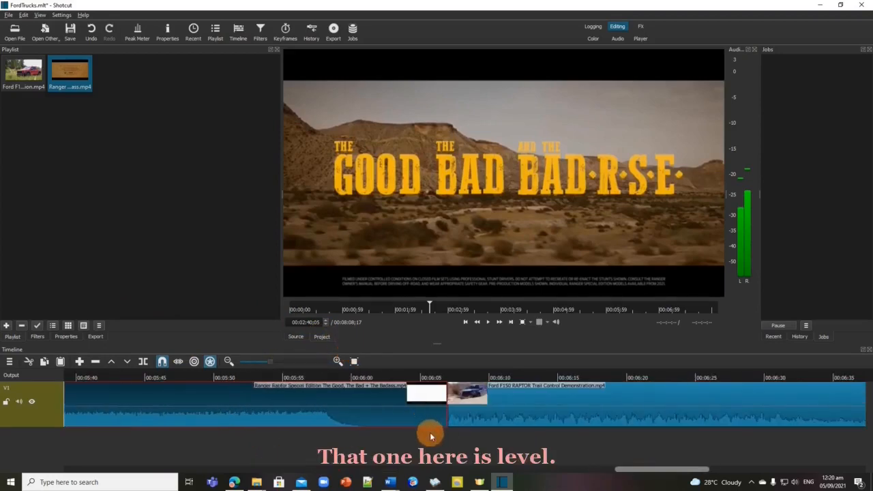
pyautogui.click(427, 435)
pyautogui.press('space')
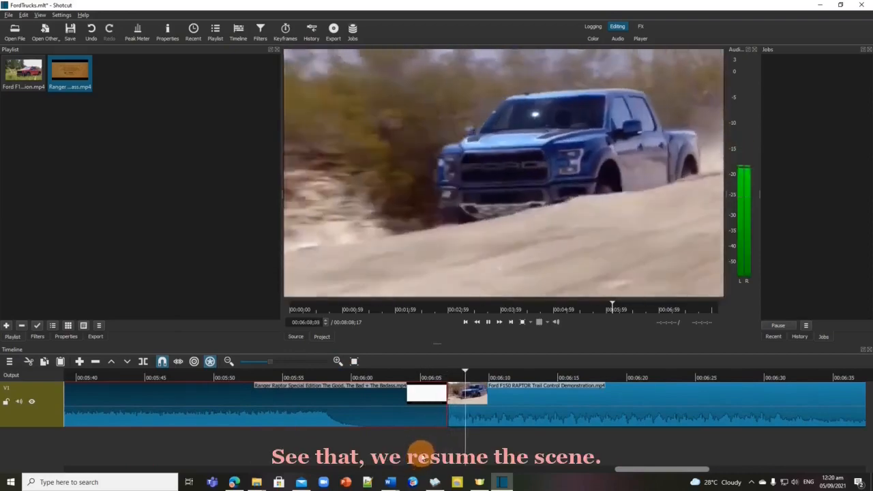
pyautogui.press('space')
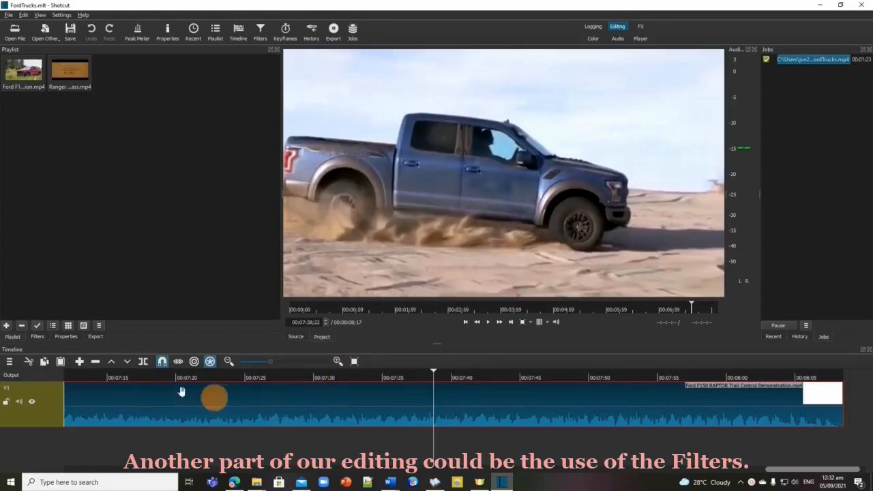
# Try a White Balance filter with a color temperature of 8,352 degrees on the last Ford F150 Raptor clip, and remove the filter.
pyautogui.click(37, 338)
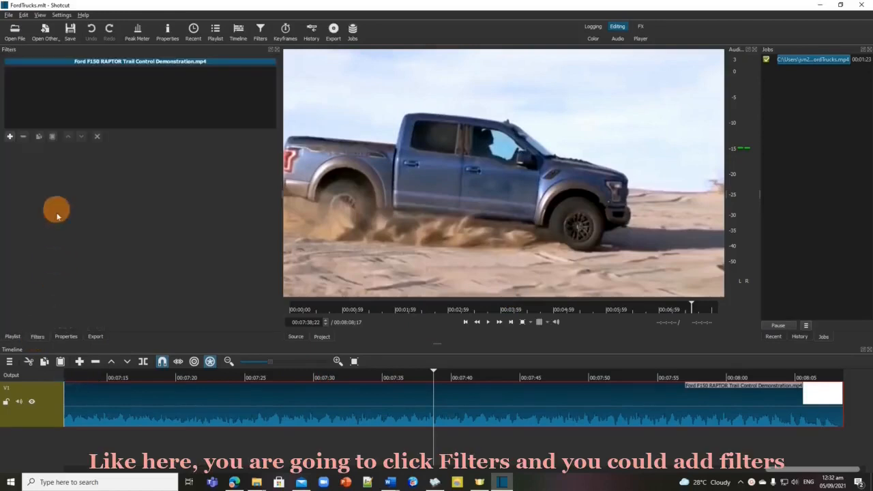
pyautogui.click(9, 137)
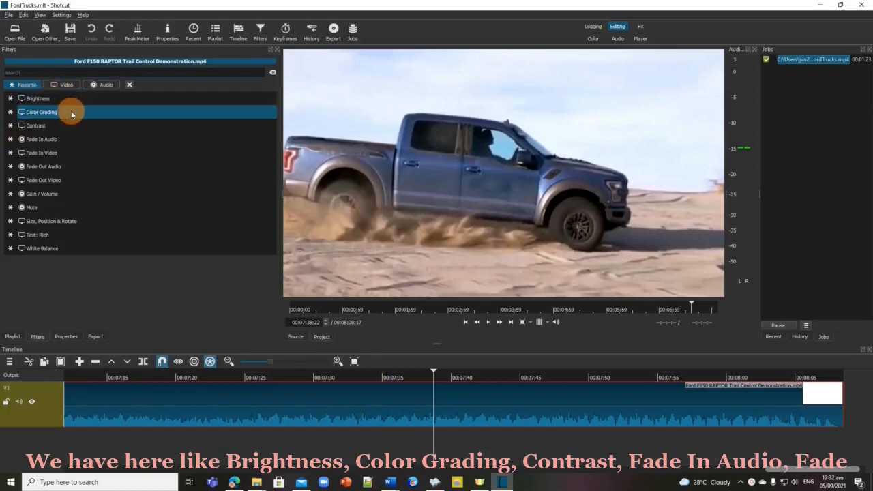
pyautogui.click(108, 248)
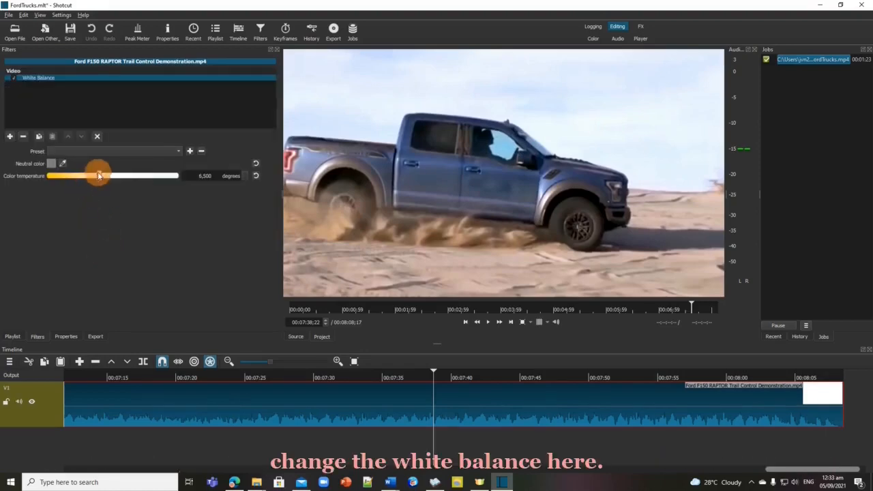
pyautogui.moveTo(99, 176); pyautogui.dragTo(116, 184)
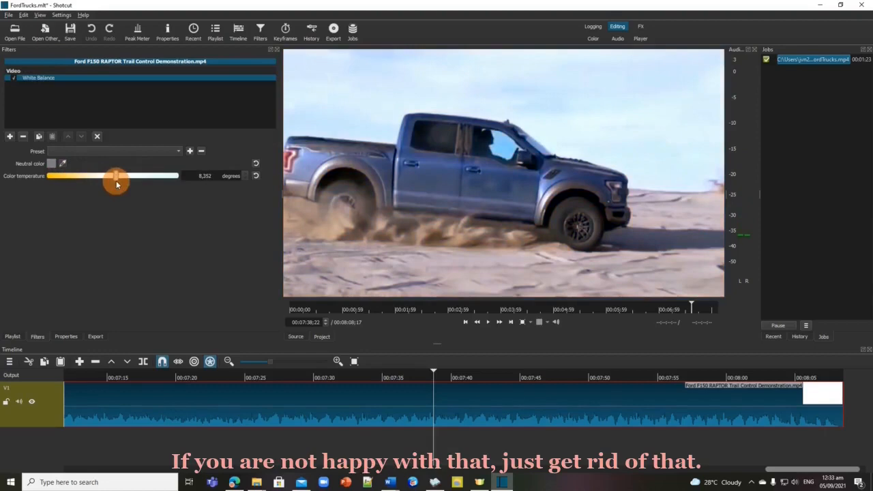
pyautogui.click(24, 137)
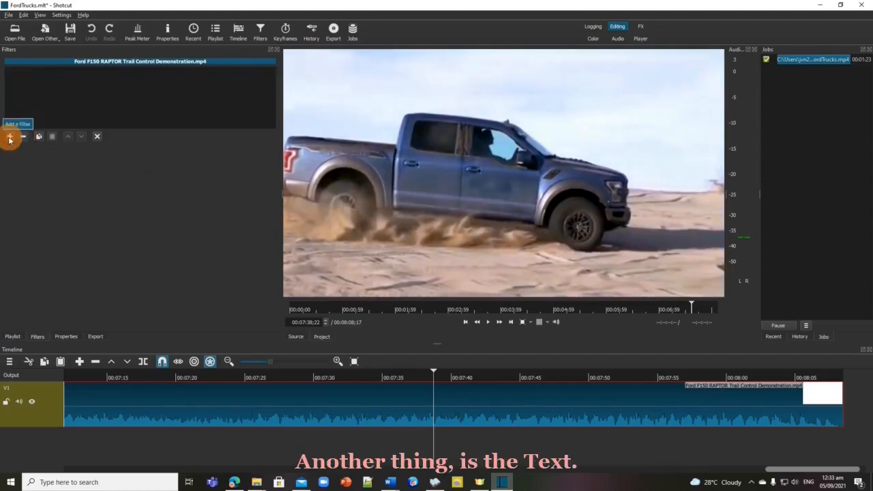
# Add a Text: Rich filter to the last Ford F150 Raptor clip.
pyautogui.click(10, 137)
pyautogui.click(32, 235)
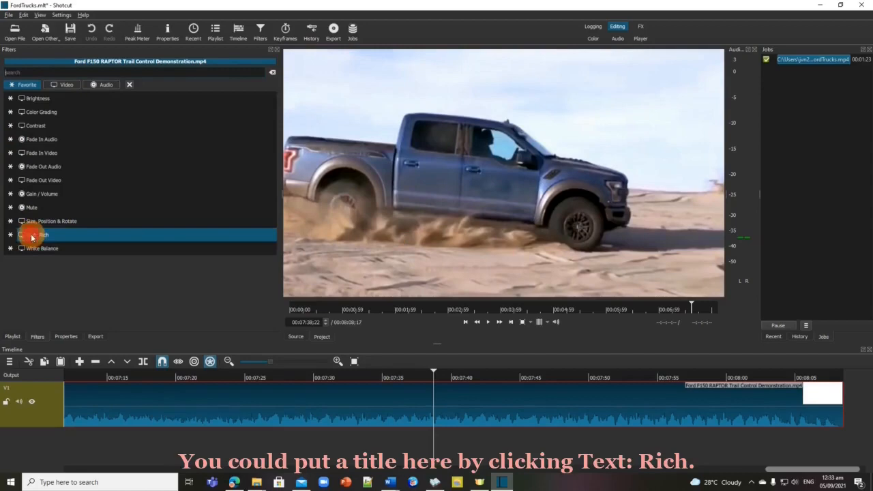
pyautogui.click(32, 237)
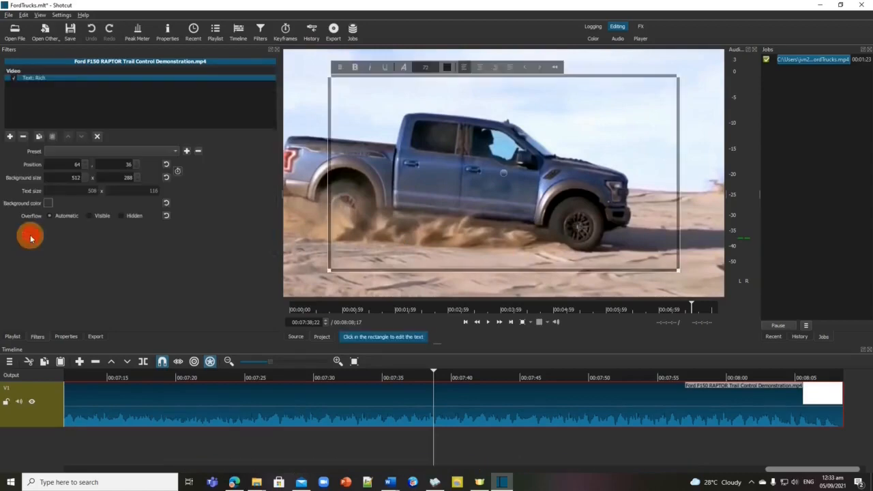
# Enter the title text "Ford on the sand" in the rich text box over the video.
pyautogui.click(371, 97)
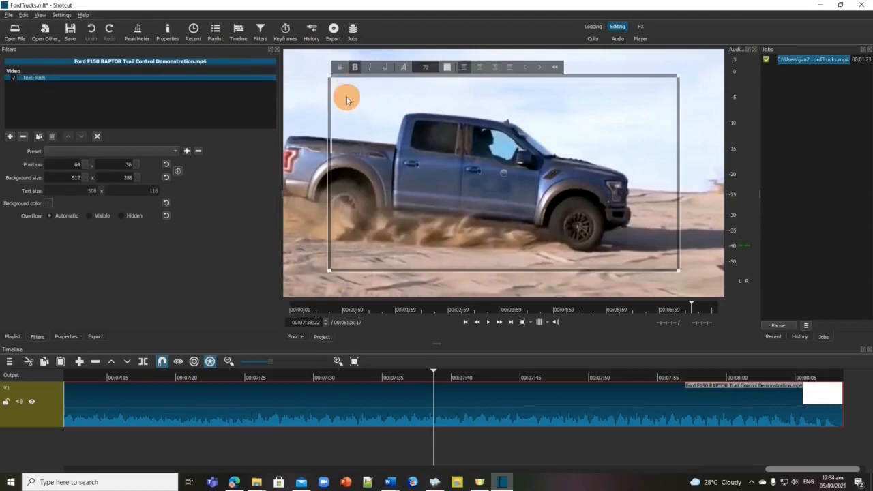
pyautogui.write('Ford')
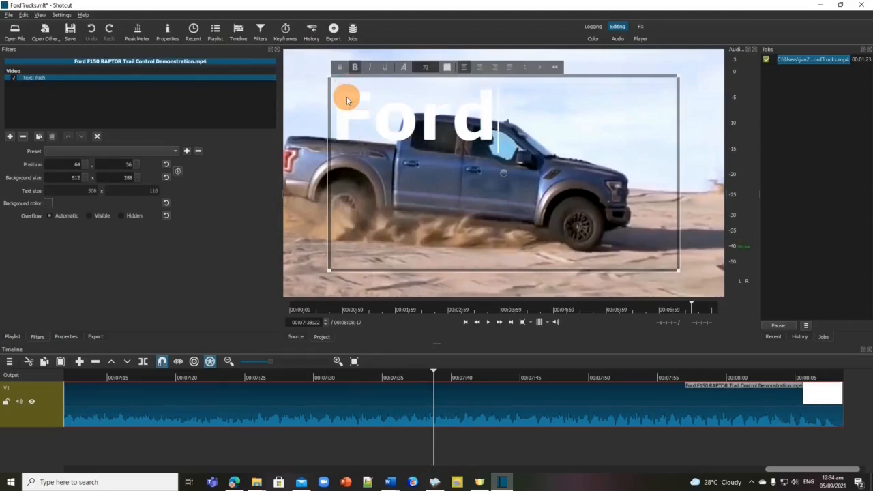
pyautogui.write(' o')
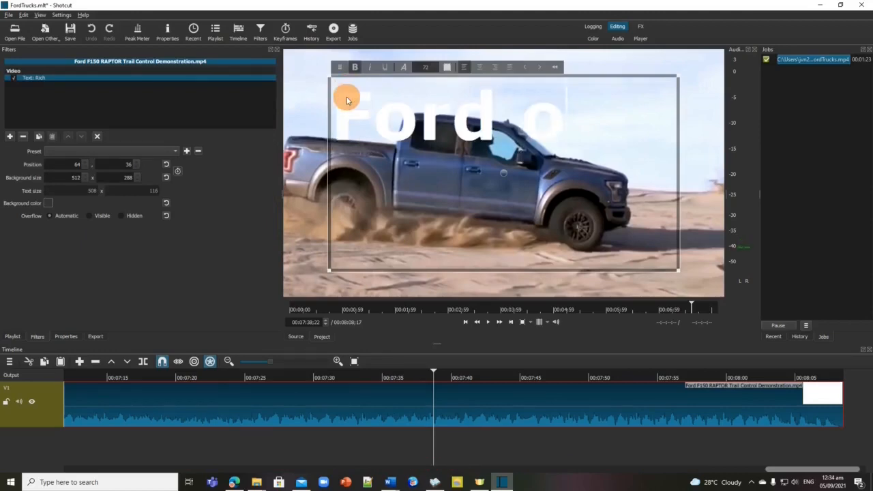
pyautogui.write('n teh san')
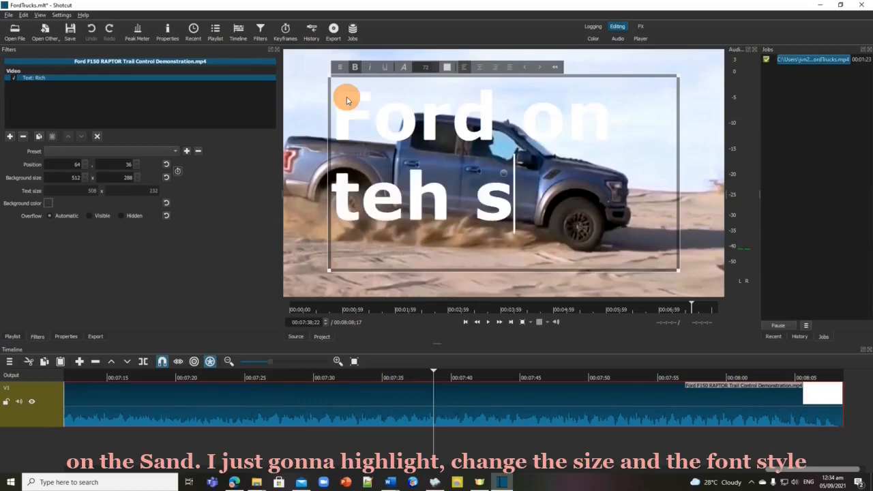
pyautogui.press('BackSpace')
pyautogui.press('BackSpace')
pyautogui.press('BackSpace')
pyautogui.press('BackSpace')
pyautogui.press('BackSpace')
pyautogui.press('BackSpace')
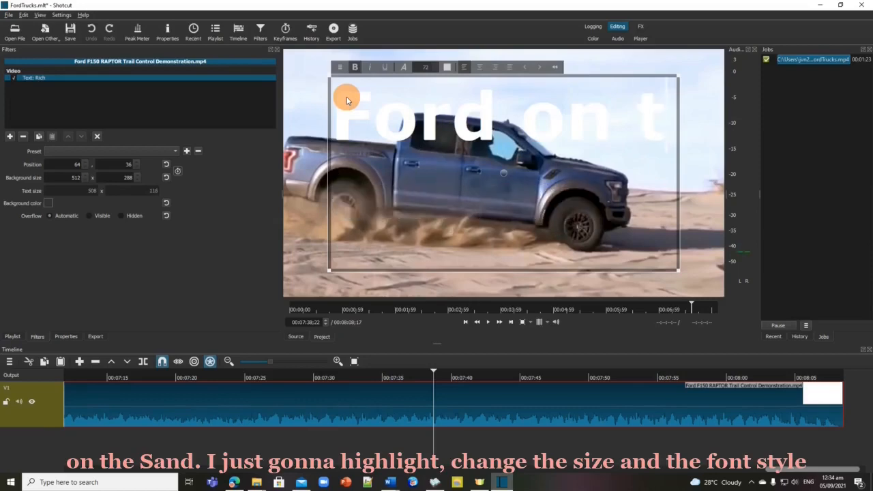
pyautogui.write('he sand')
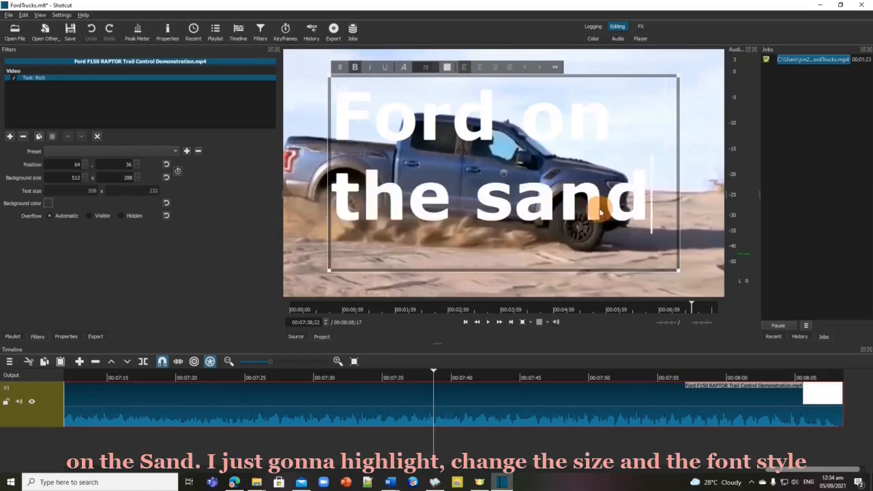
# Set the whole title text to the Stencil font at size 48.
pyautogui.moveTo(653, 213); pyautogui.dragTo(326, 146)
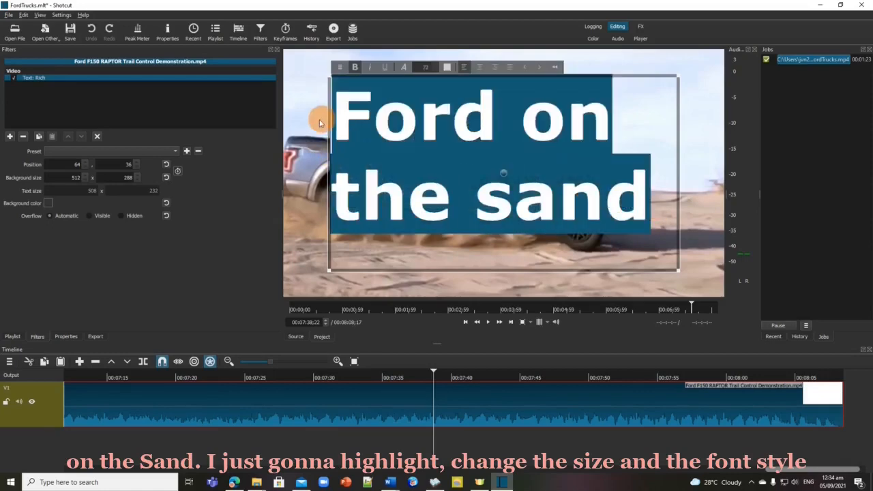
pyautogui.click(424, 70)
pyautogui.scroll(-8, 434, 220)
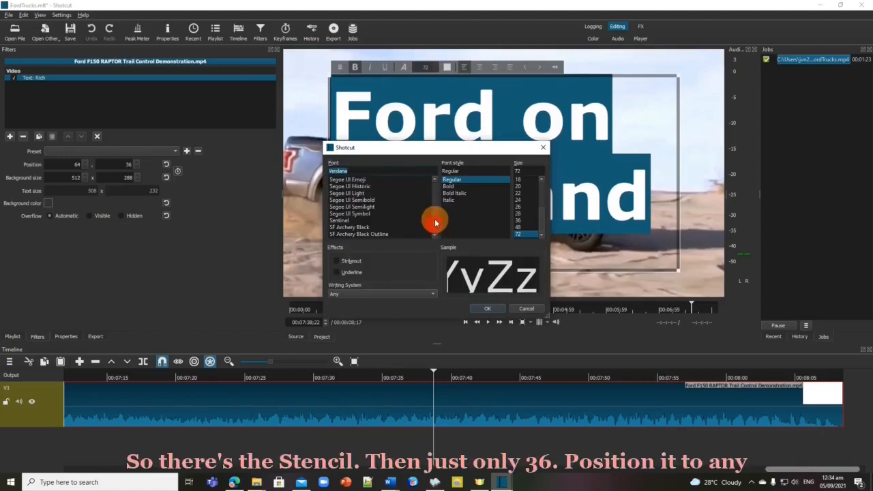
pyautogui.scroll(-2, 436, 225)
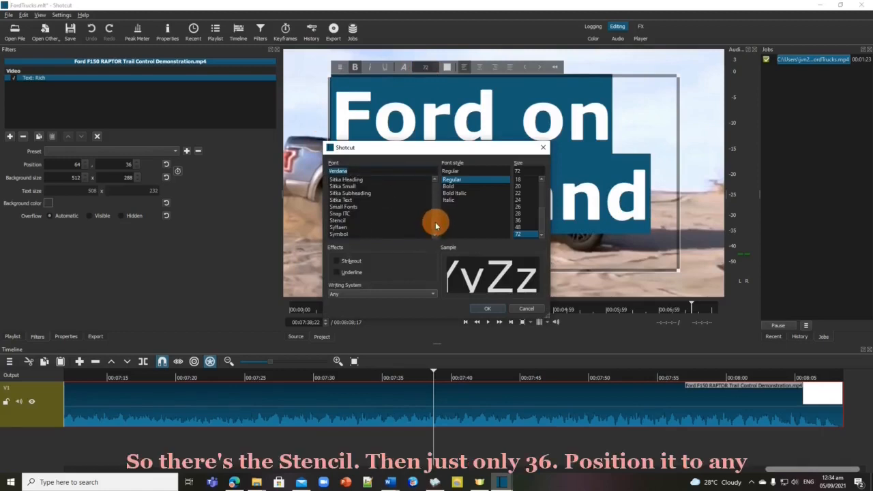
pyautogui.click(341, 221)
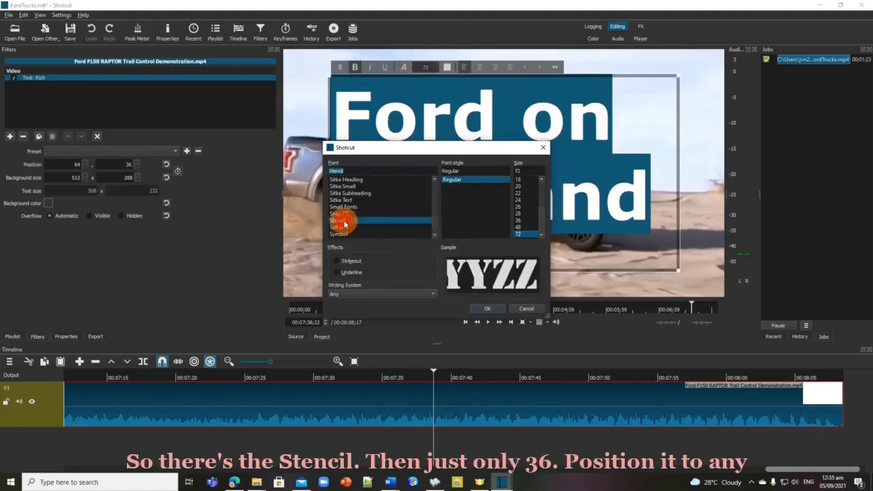
pyautogui.click(518, 220)
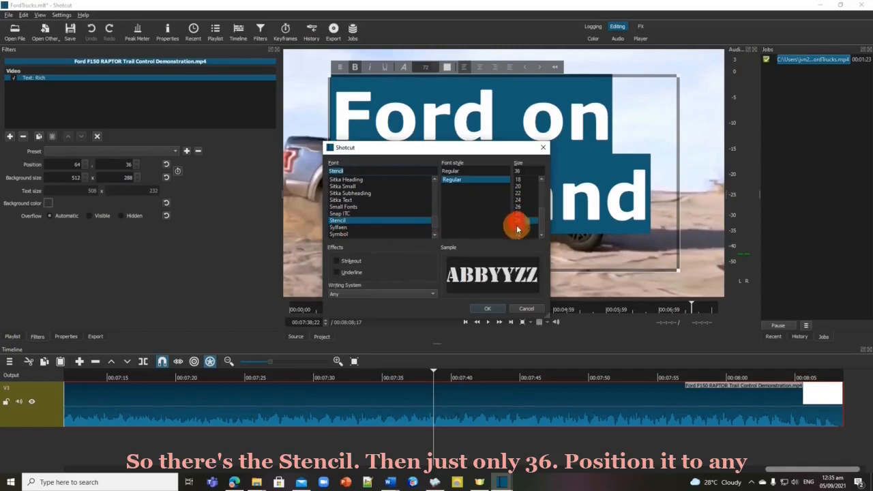
pyautogui.click(488, 308)
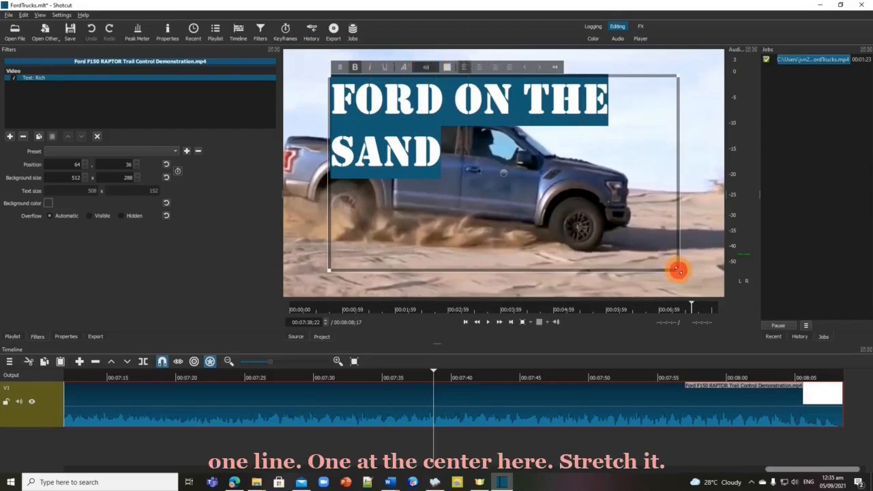
# Stretch the text box to about 624 x 323 at position 12, 29 so the title fits one line, and center the text.
pyautogui.moveTo(678, 272); pyautogui.dragTo(719, 289)
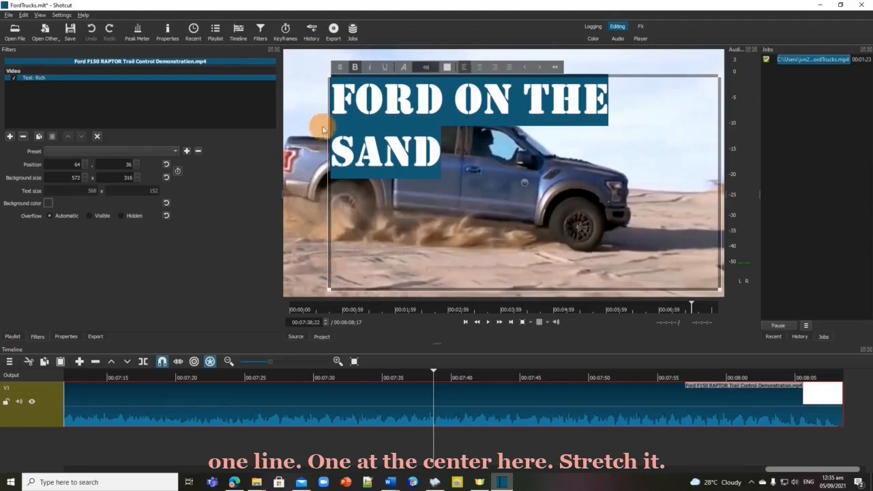
pyautogui.moveTo(330, 77); pyautogui.dragTo(293, 69)
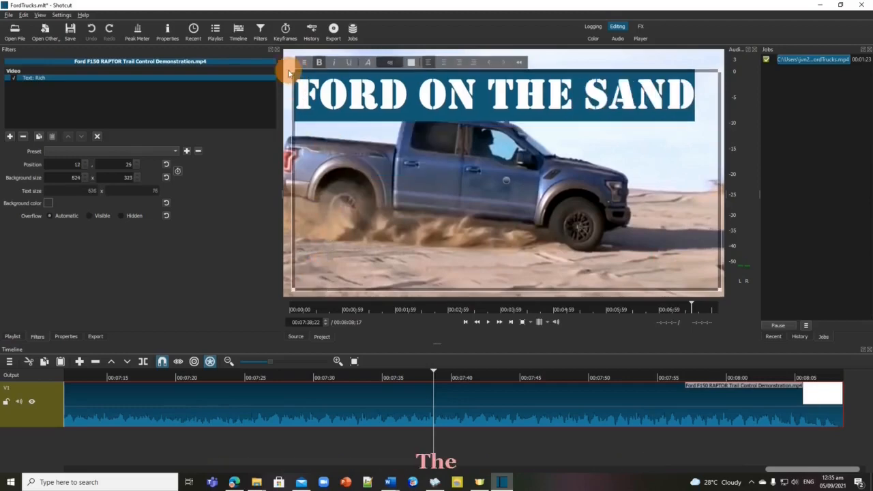
pyautogui.click(443, 64)
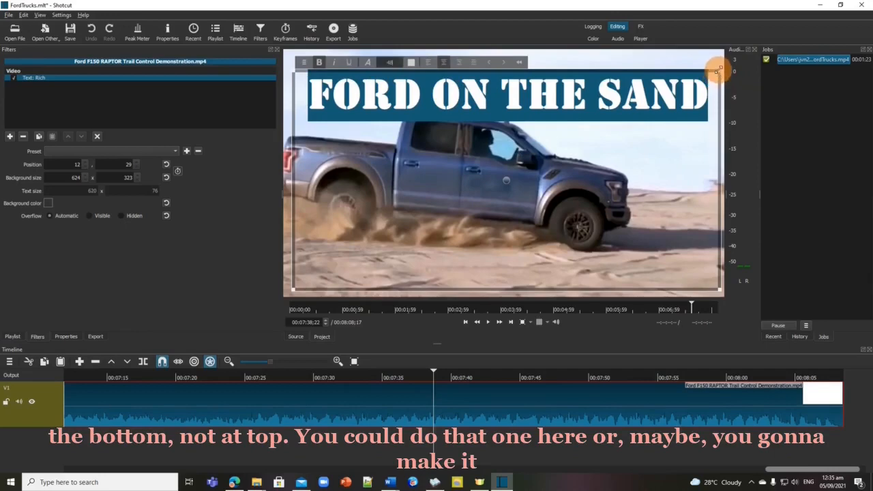
# Shrink the text box to a strip about 607 wide along the bottom of the frame and set the title's text size to 24.
pyautogui.moveTo(719, 70); pyautogui.dragTo(712, 242)
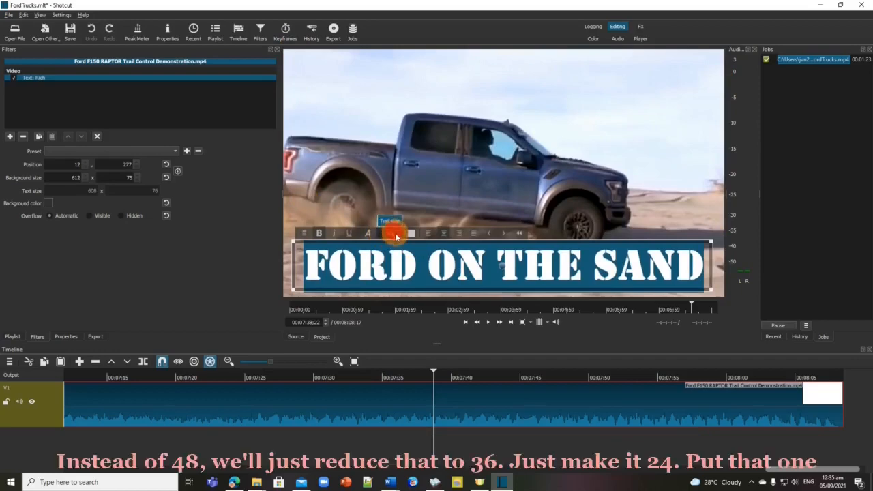
pyautogui.press('BackSpace')
pyautogui.press('BackSpace')
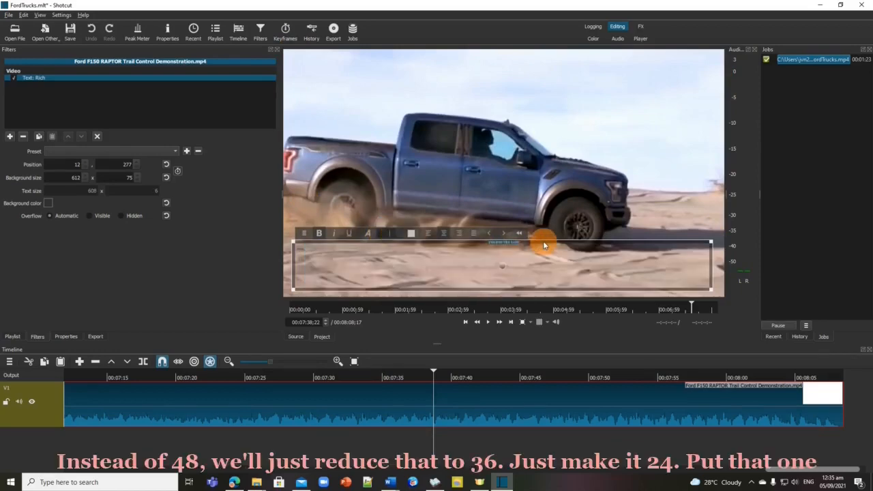
pyautogui.write('3')
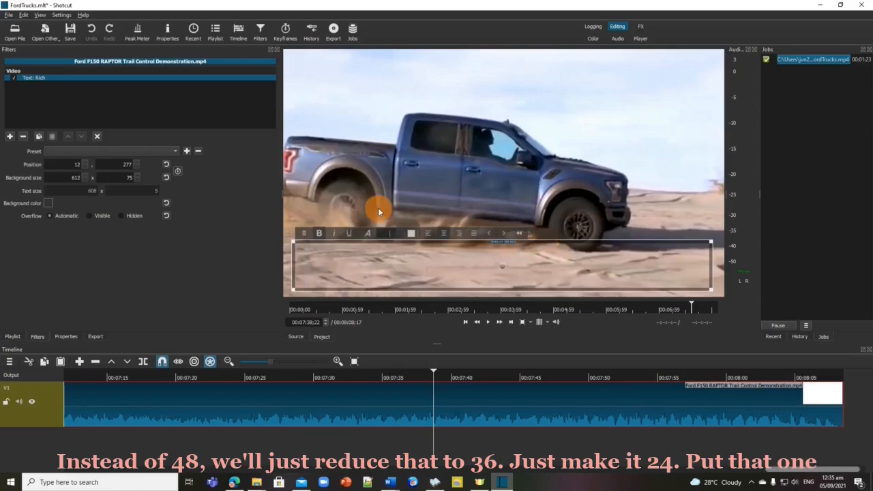
pyautogui.press('BackSpace')
pyautogui.write('24')
pyautogui.moveTo(709, 244); pyautogui.dragTo(707, 277)
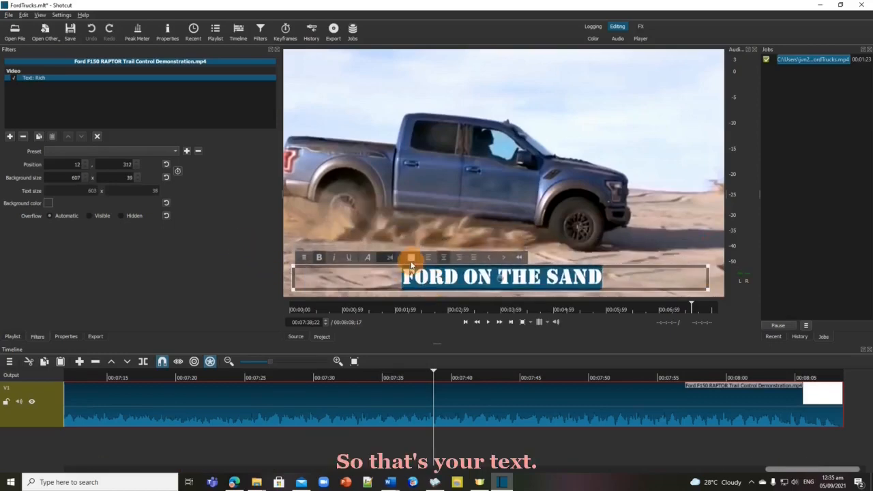
# Add a Fade Out Video filter with a duration of 00:00:03;06 to the last Ford F150 Raptor clip and save the project.
pyautogui.click(10, 138)
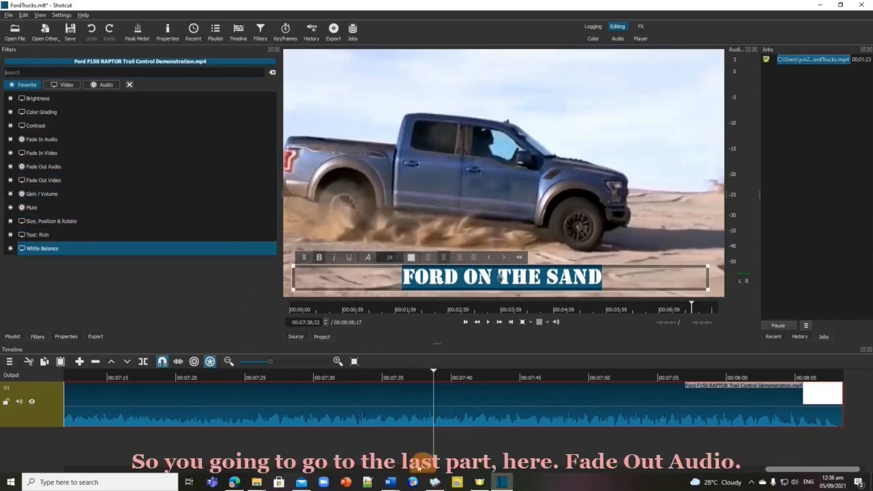
pyautogui.moveTo(826, 470); pyautogui.dragTo(831, 470)
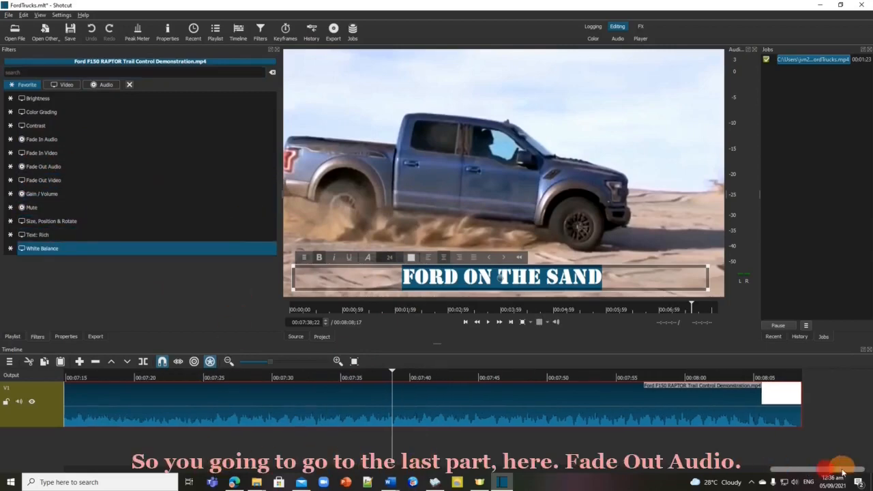
pyautogui.click(36, 180)
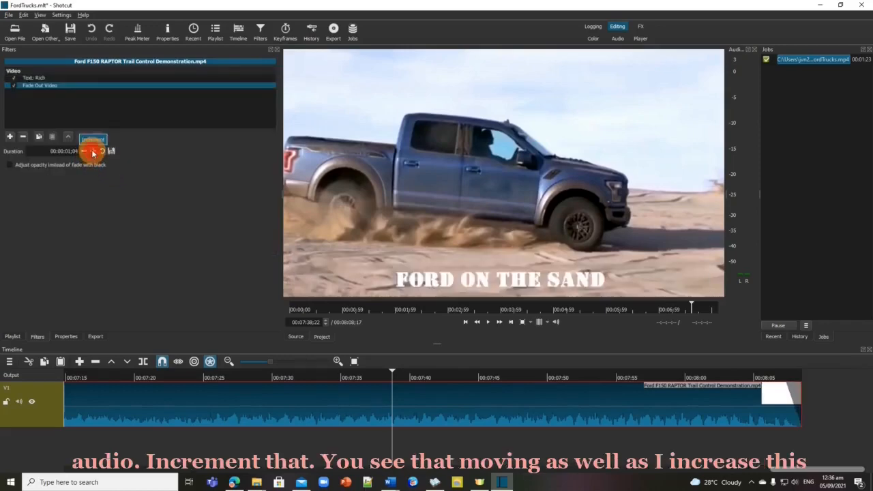
pyautogui.click(92, 151)
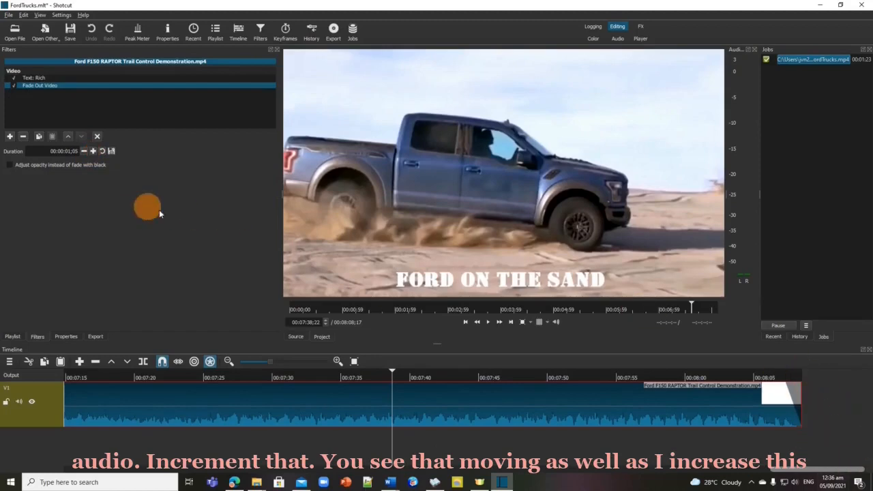
pyautogui.click(93, 151)
pyautogui.click(94, 151)
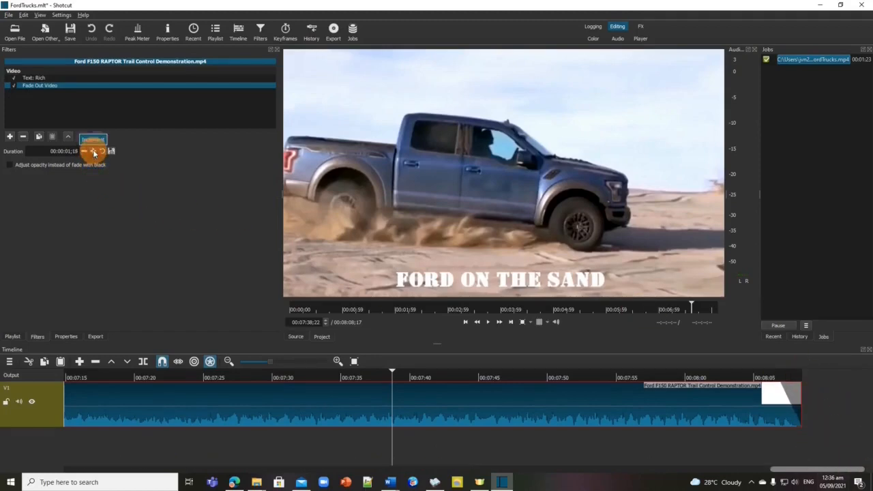
pyautogui.click(93, 151)
pyautogui.click(94, 151)
pyautogui.click(94, 152)
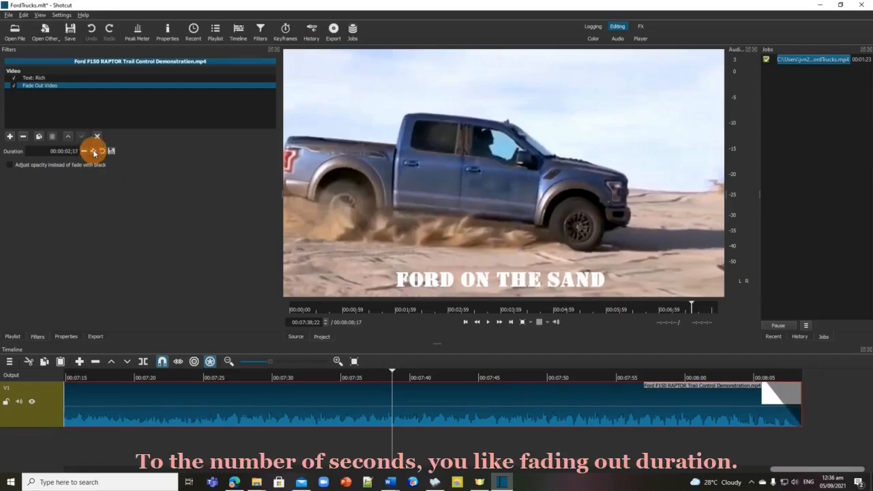
pyautogui.click(94, 151)
pyautogui.click(95, 153)
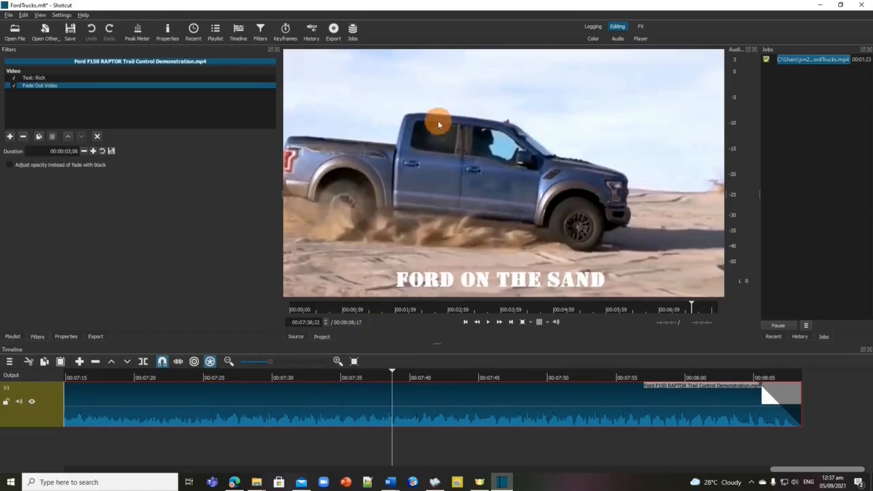
pyautogui.click(70, 30)
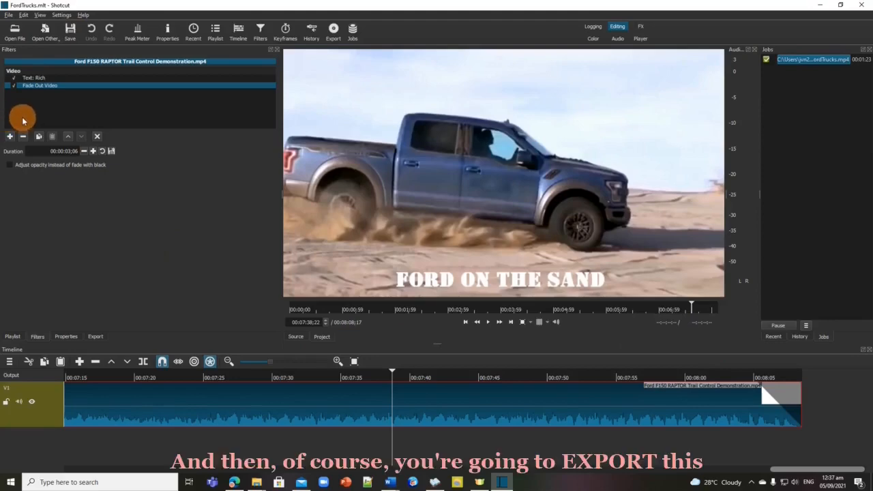
# Open the export settings and choose Timeline as the export source.
pyautogui.click(334, 30)
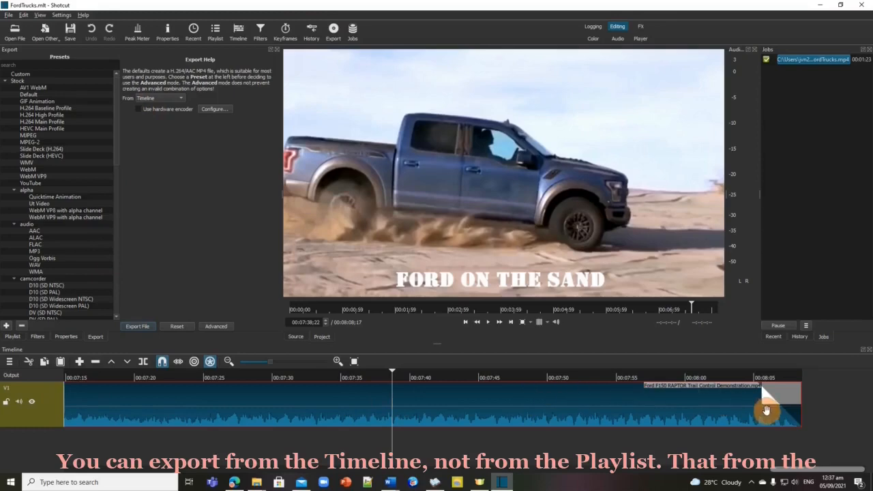
pyautogui.click(179, 101)
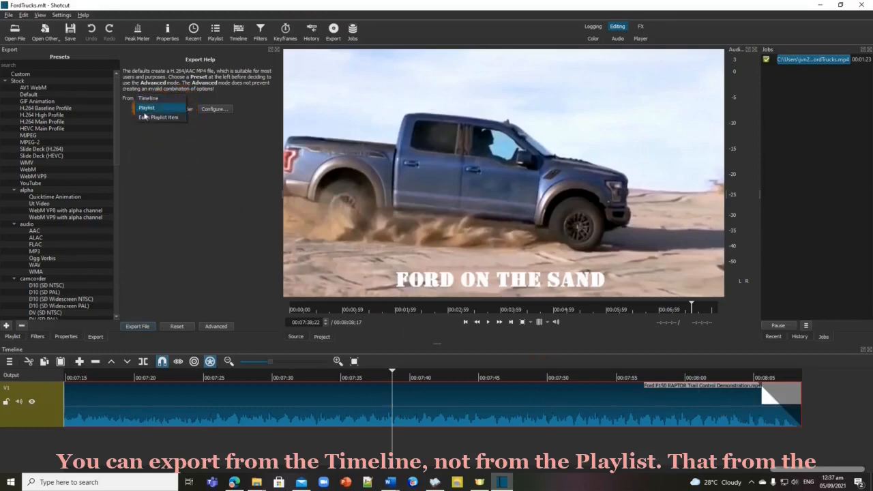
pyautogui.click(148, 98)
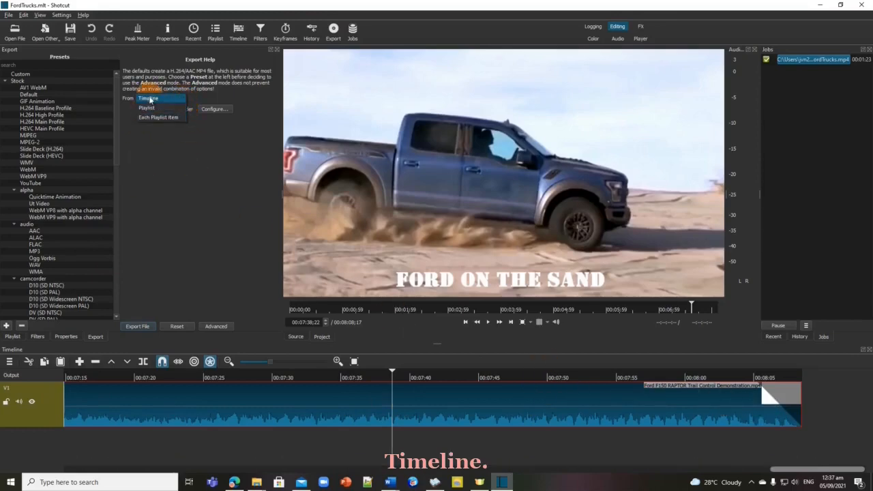
# Export the timeline as an MP4 file named FordTrucks1 in the Videos folder.
pyautogui.click(136, 329)
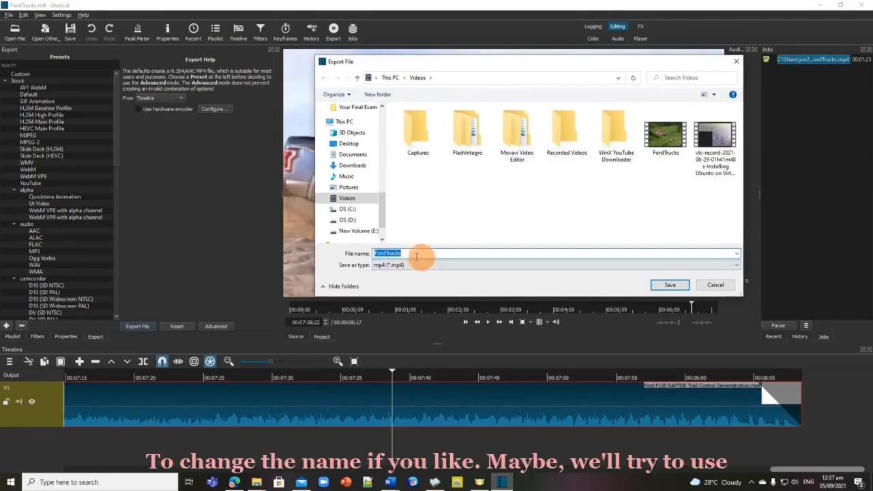
pyautogui.click(415, 253)
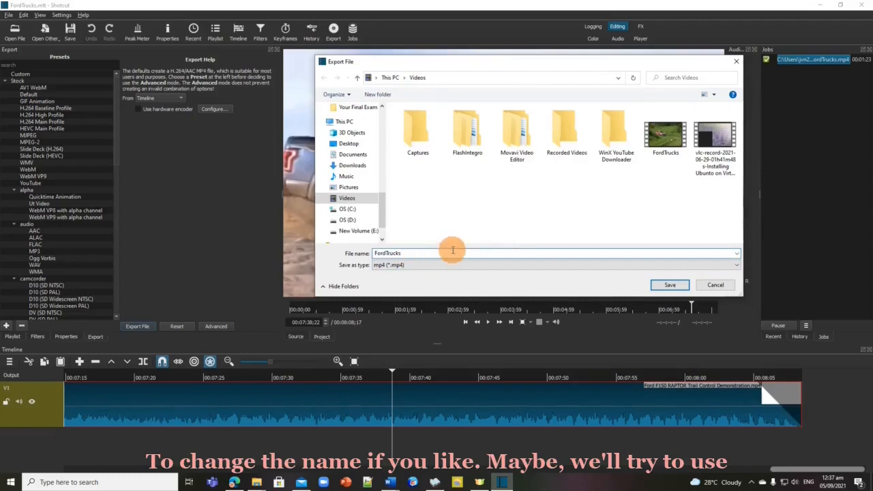
pyautogui.press('BackSpace')
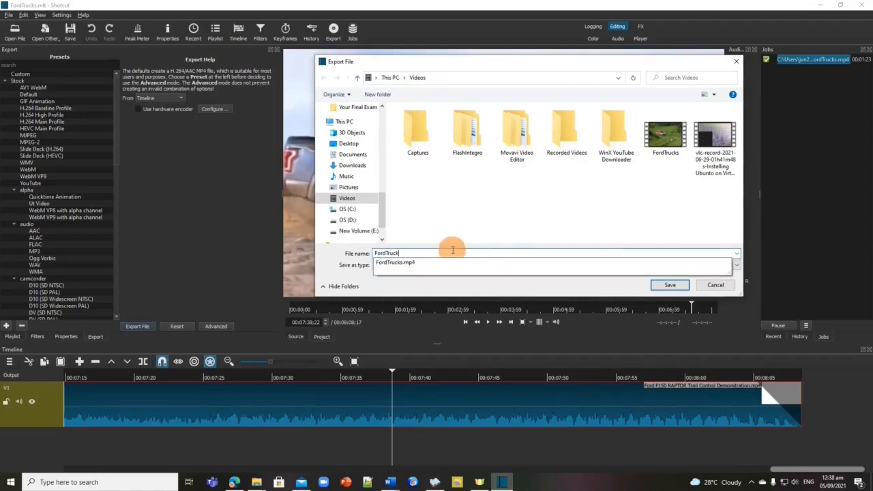
pyautogui.write('1')
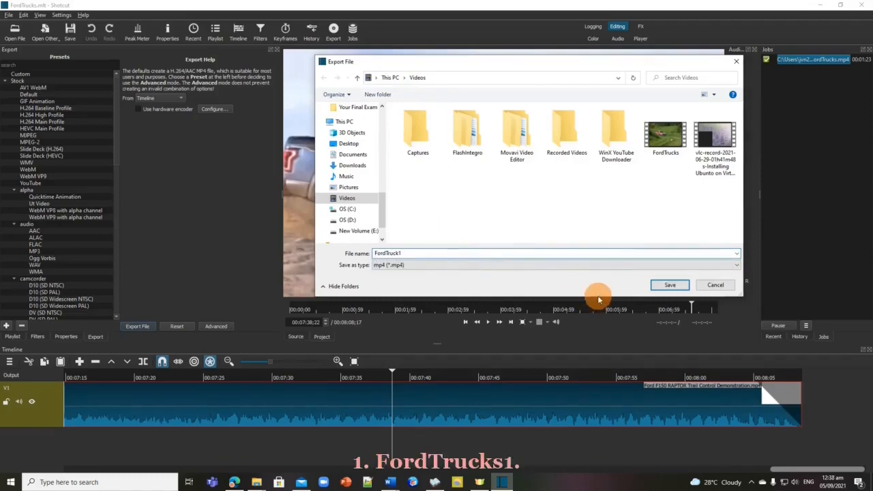
pyautogui.press('BackSpace')
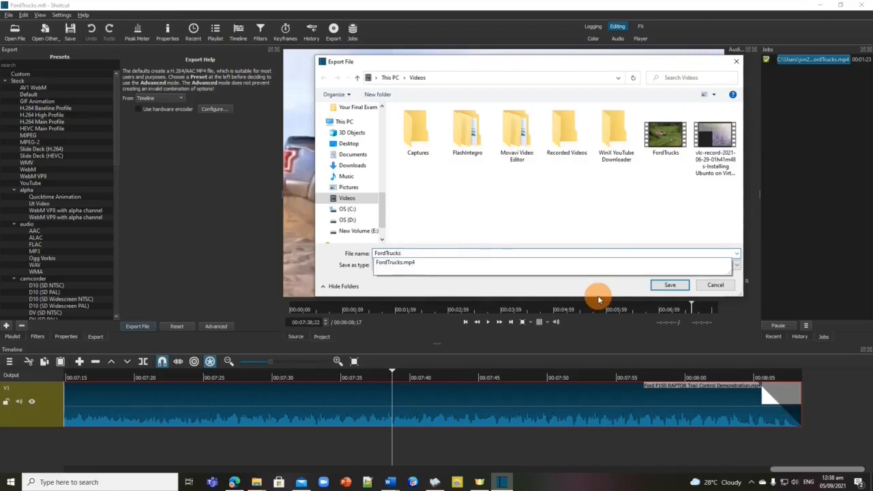
pyautogui.write('1')
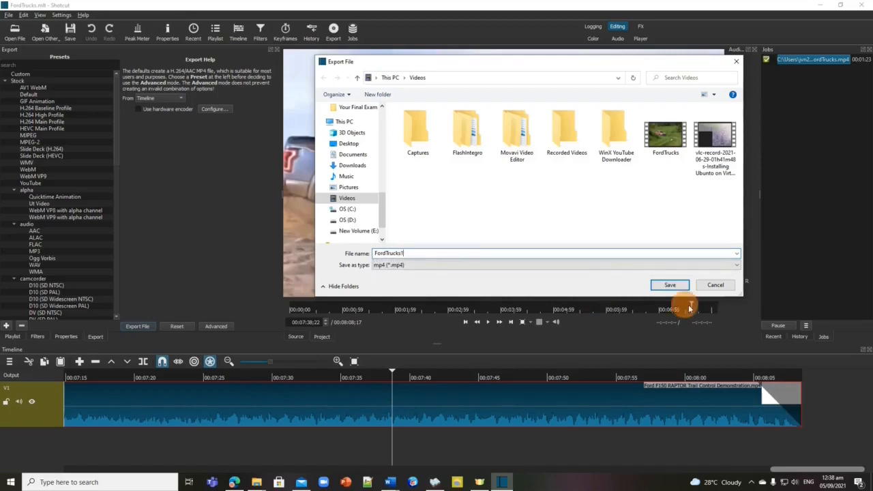
pyautogui.click(669, 285)
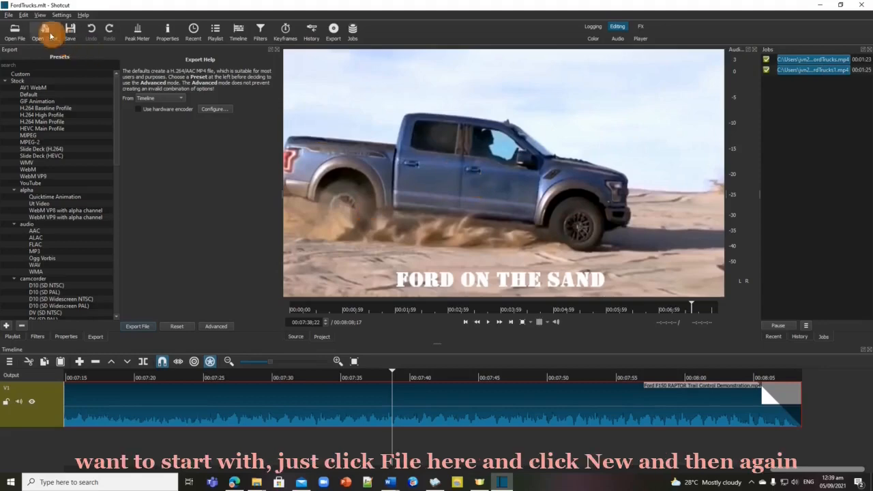
# Close the finished project by starting a new one, and exit the video editor.
pyautogui.click(8, 14)
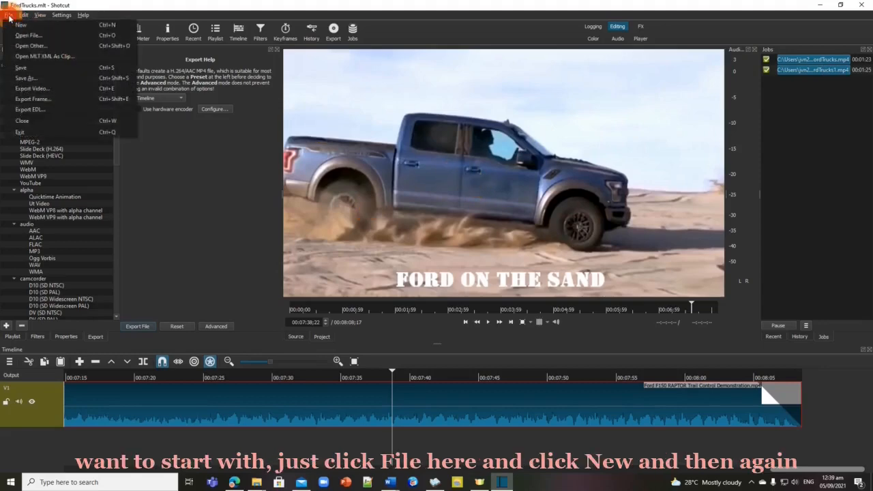
pyautogui.moveTo(23, 15)
pyautogui.click(15, 26)
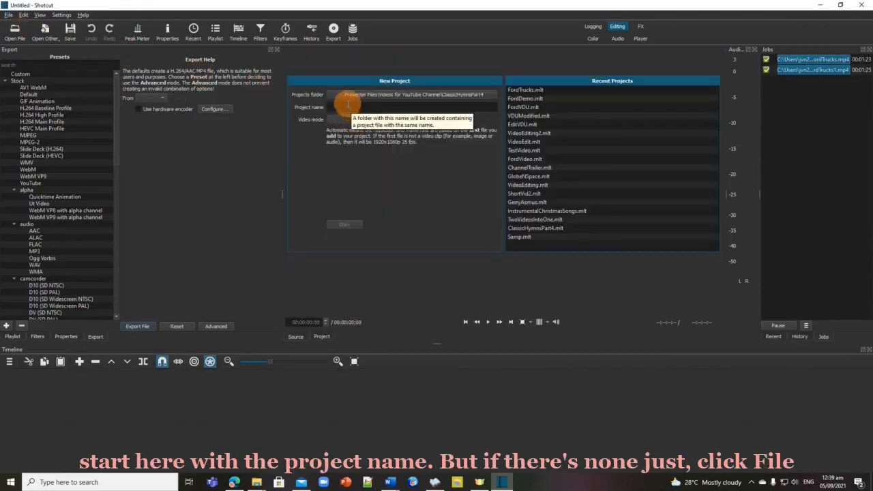
pyautogui.click(7, 15)
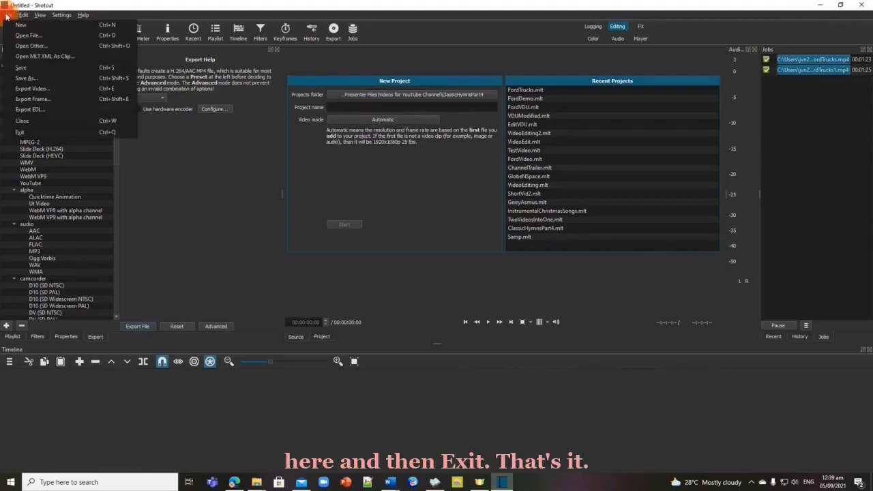
pyautogui.click(22, 133)
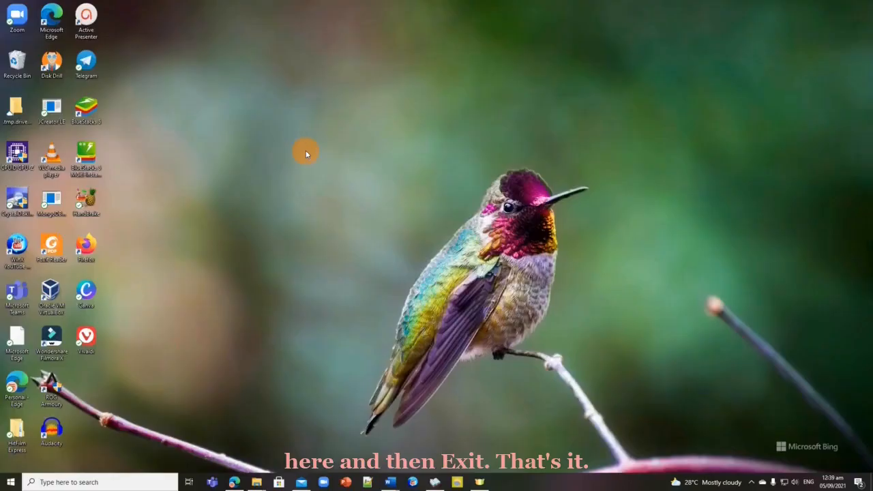